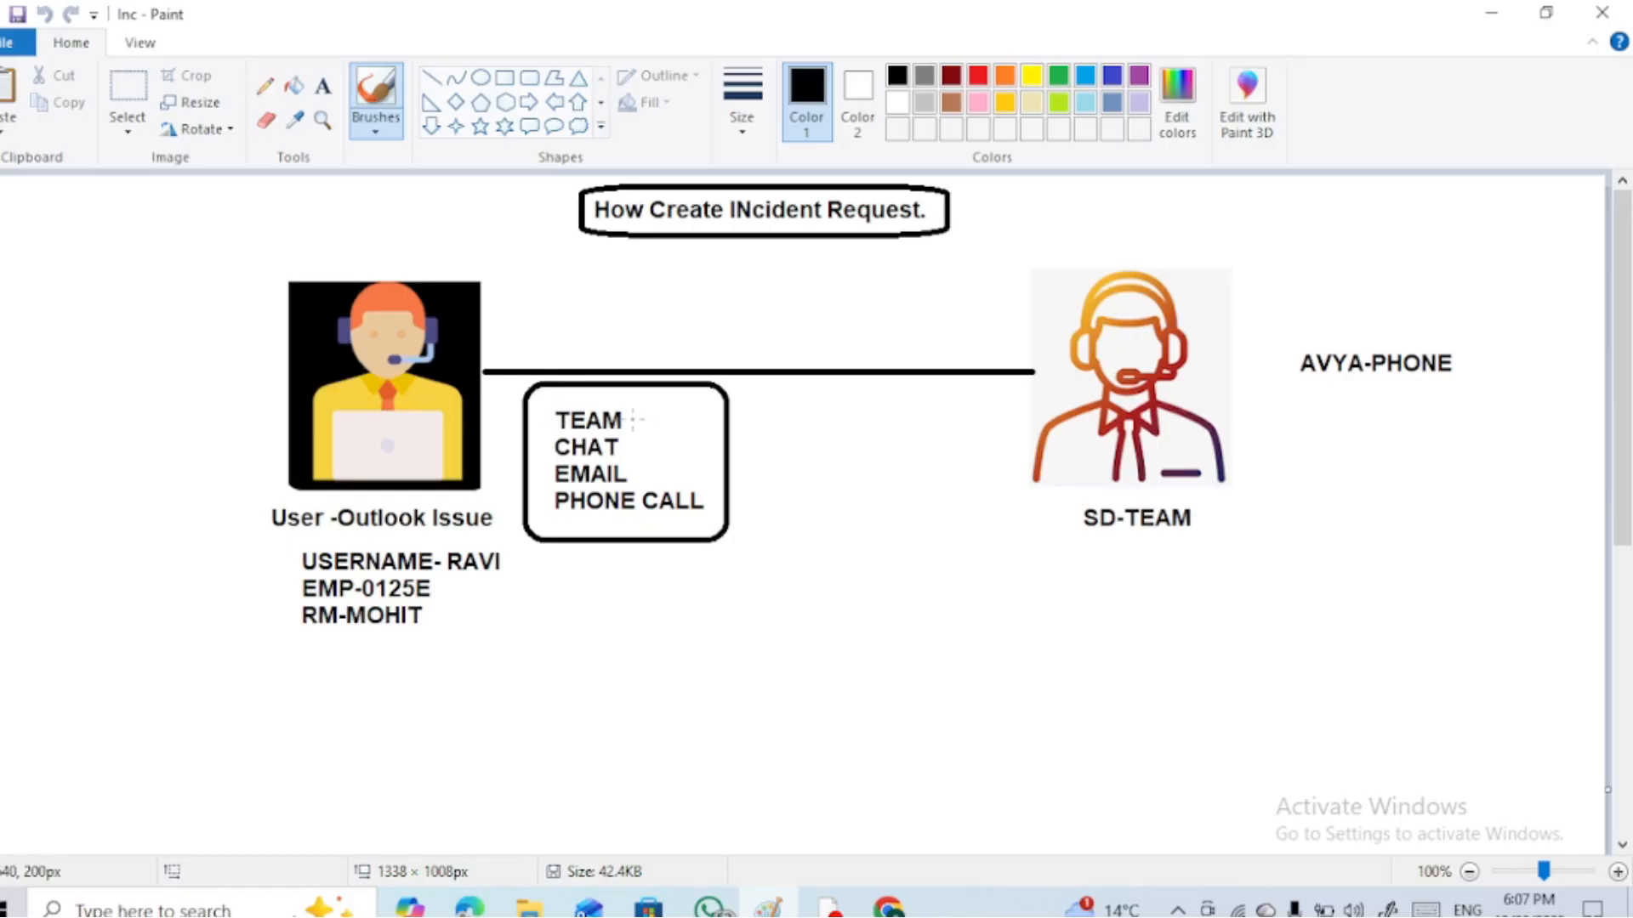
Mark the TEAM and PHONE CALL entries in the contact-channel box with small brush strokes
left_click_drag(633, 415, 631, 429)
left_click_drag(528, 499, 546, 496)
Switch to the IT support service desk in Chrome and start a new incident request
mouse_move(888, 906)
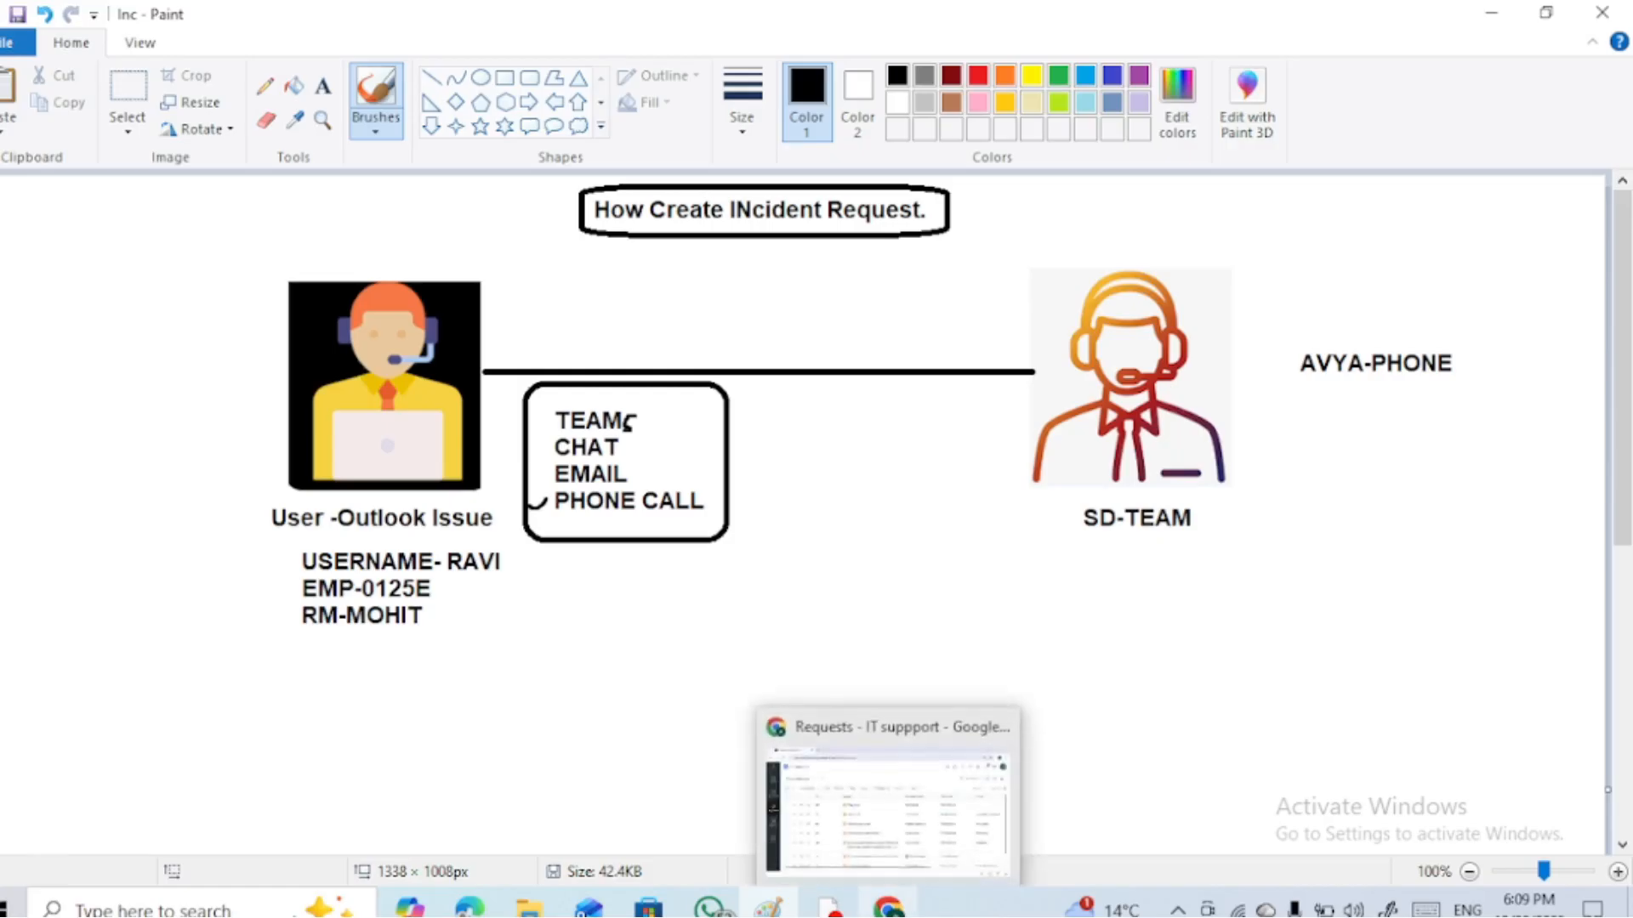
left_click(876, 789)
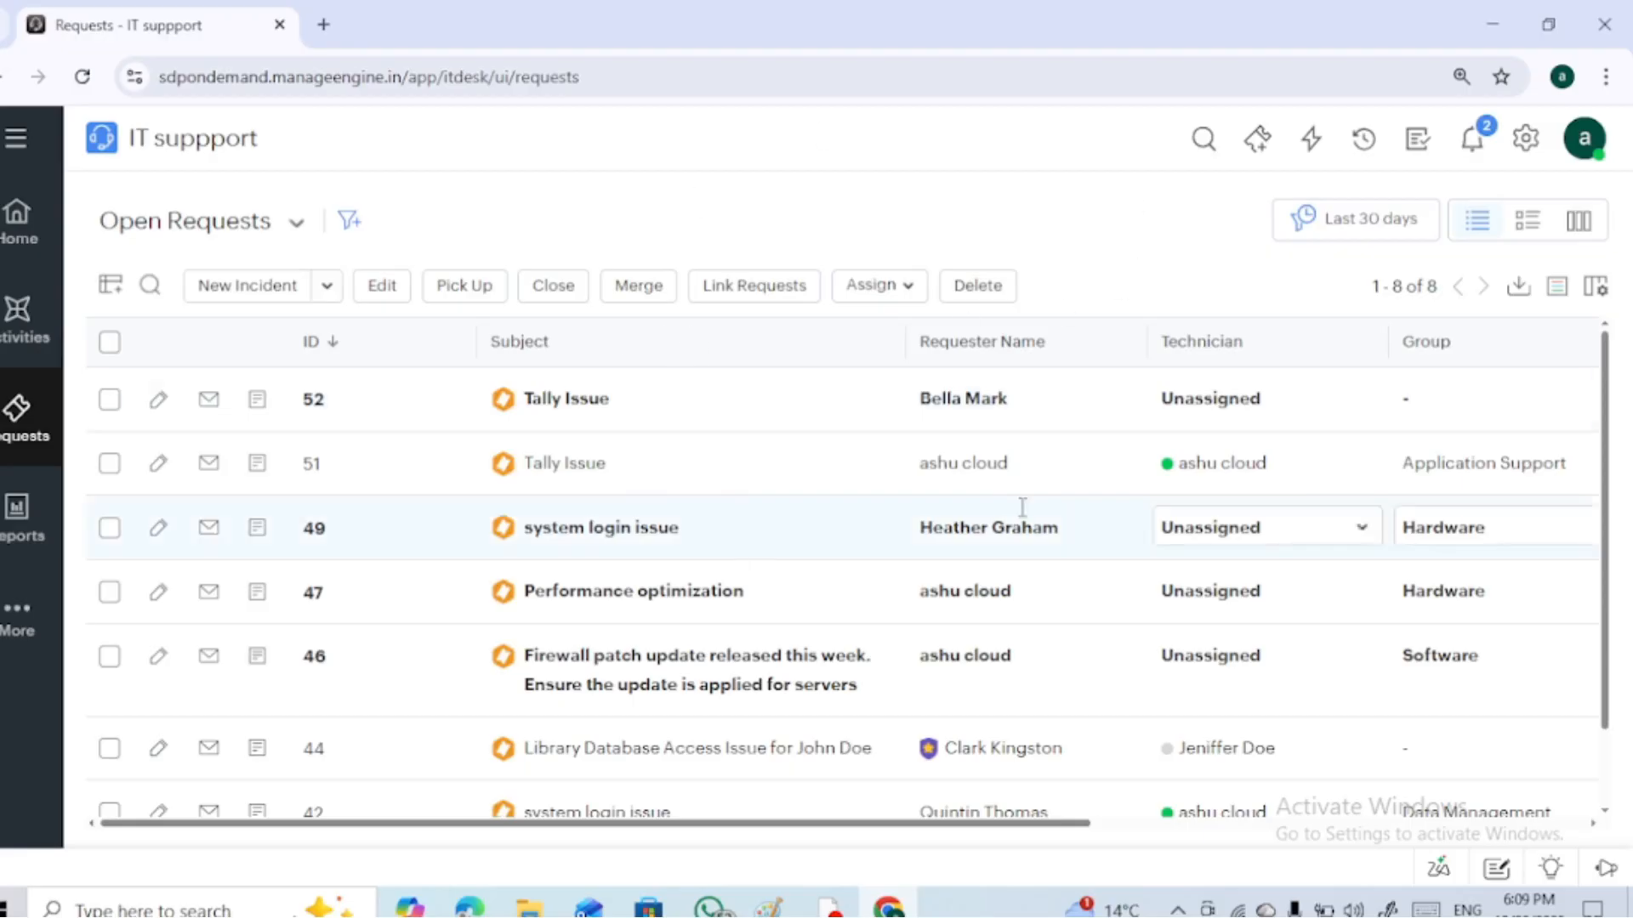
left_click(1260, 141)
left_click(1249, 230)
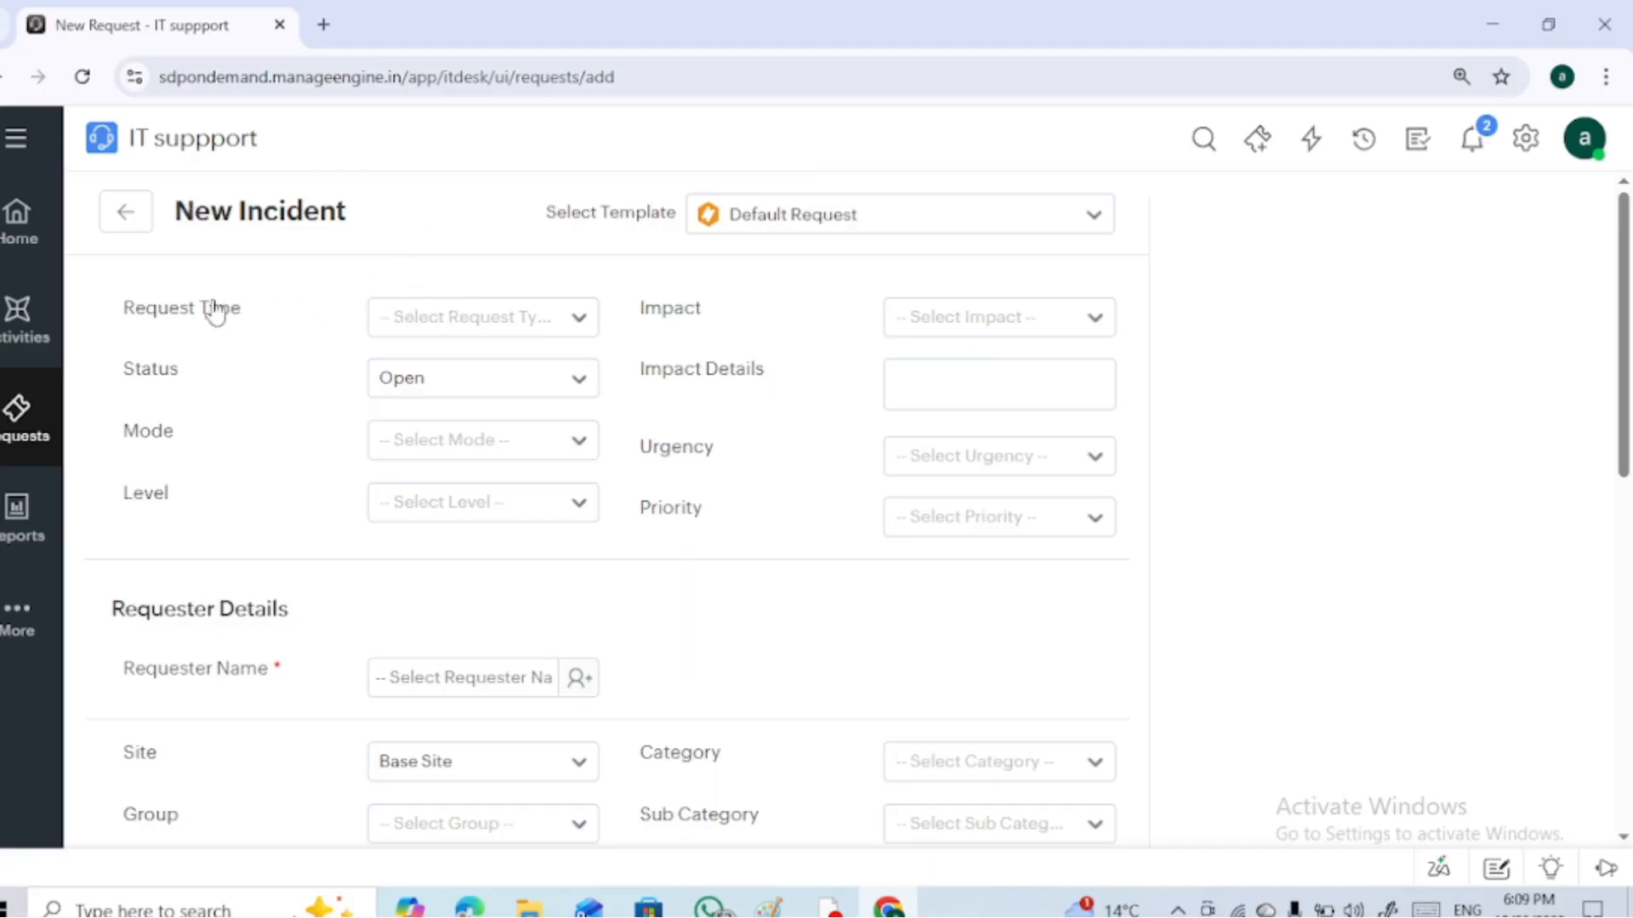
Set the new incident's request type to Incident
left_click_drag(120, 316, 240, 326)
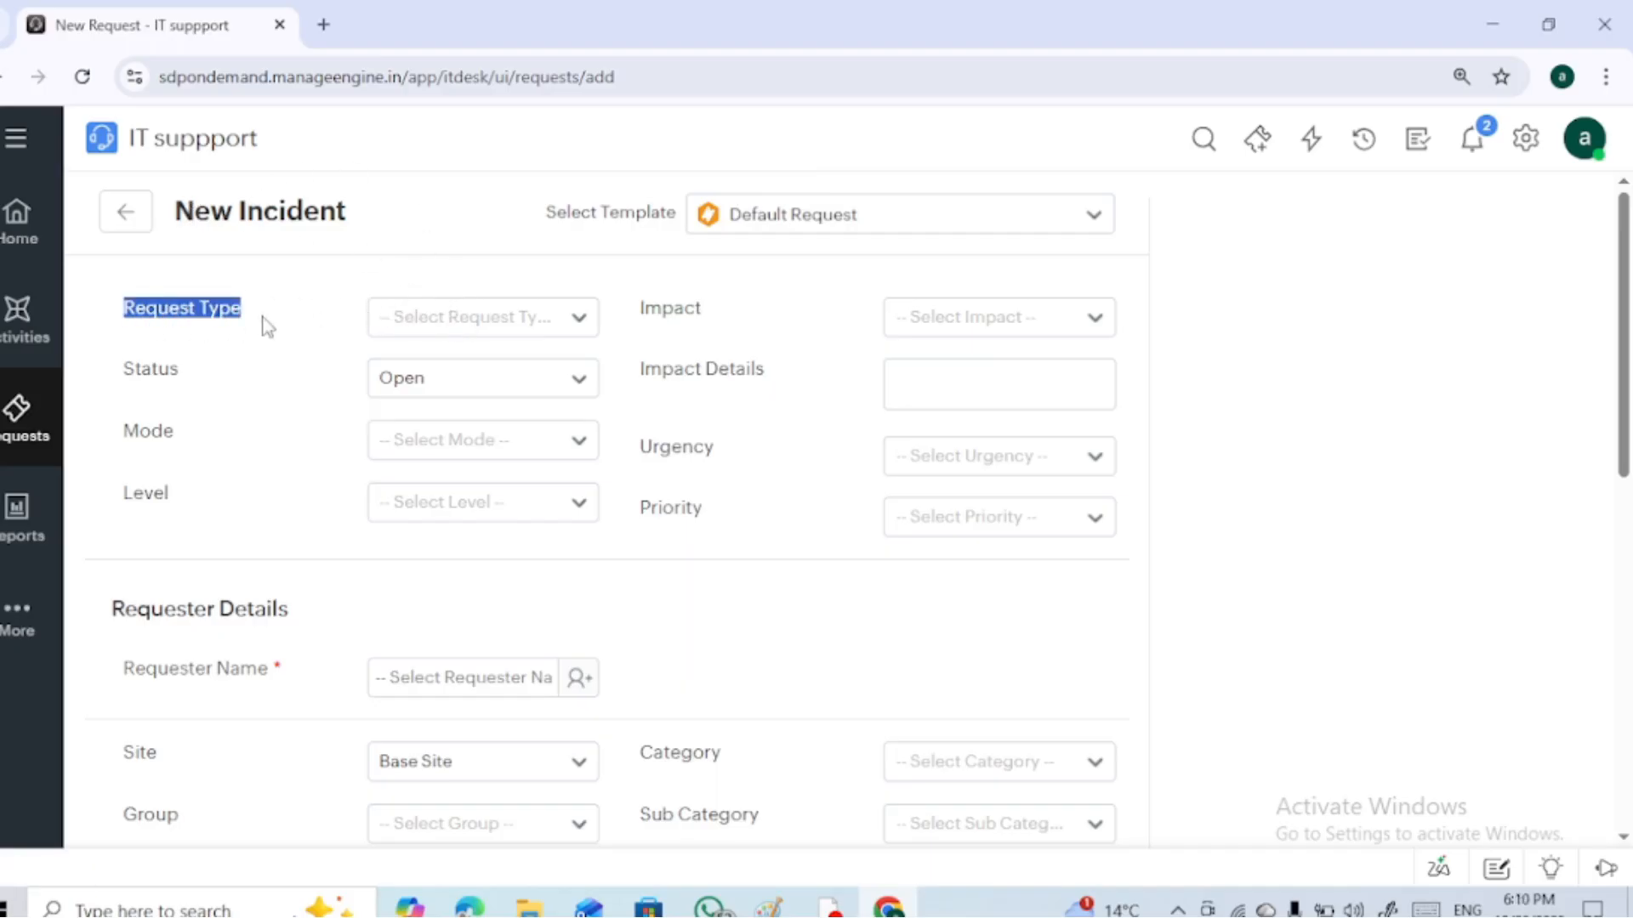
left_click(442, 339)
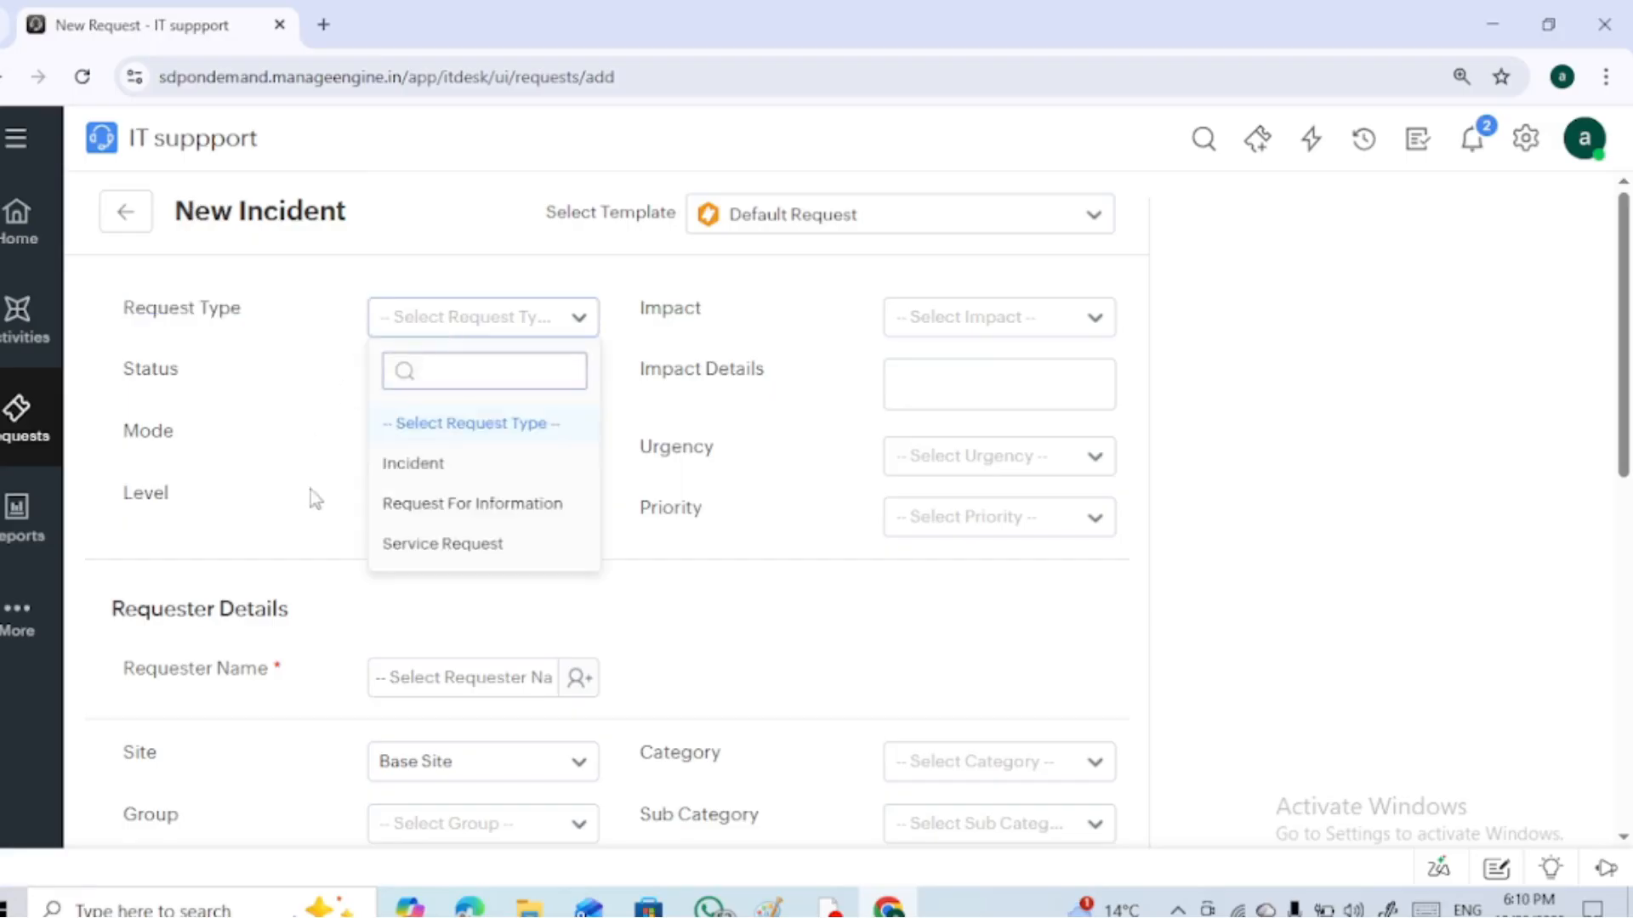
left_click(448, 470)
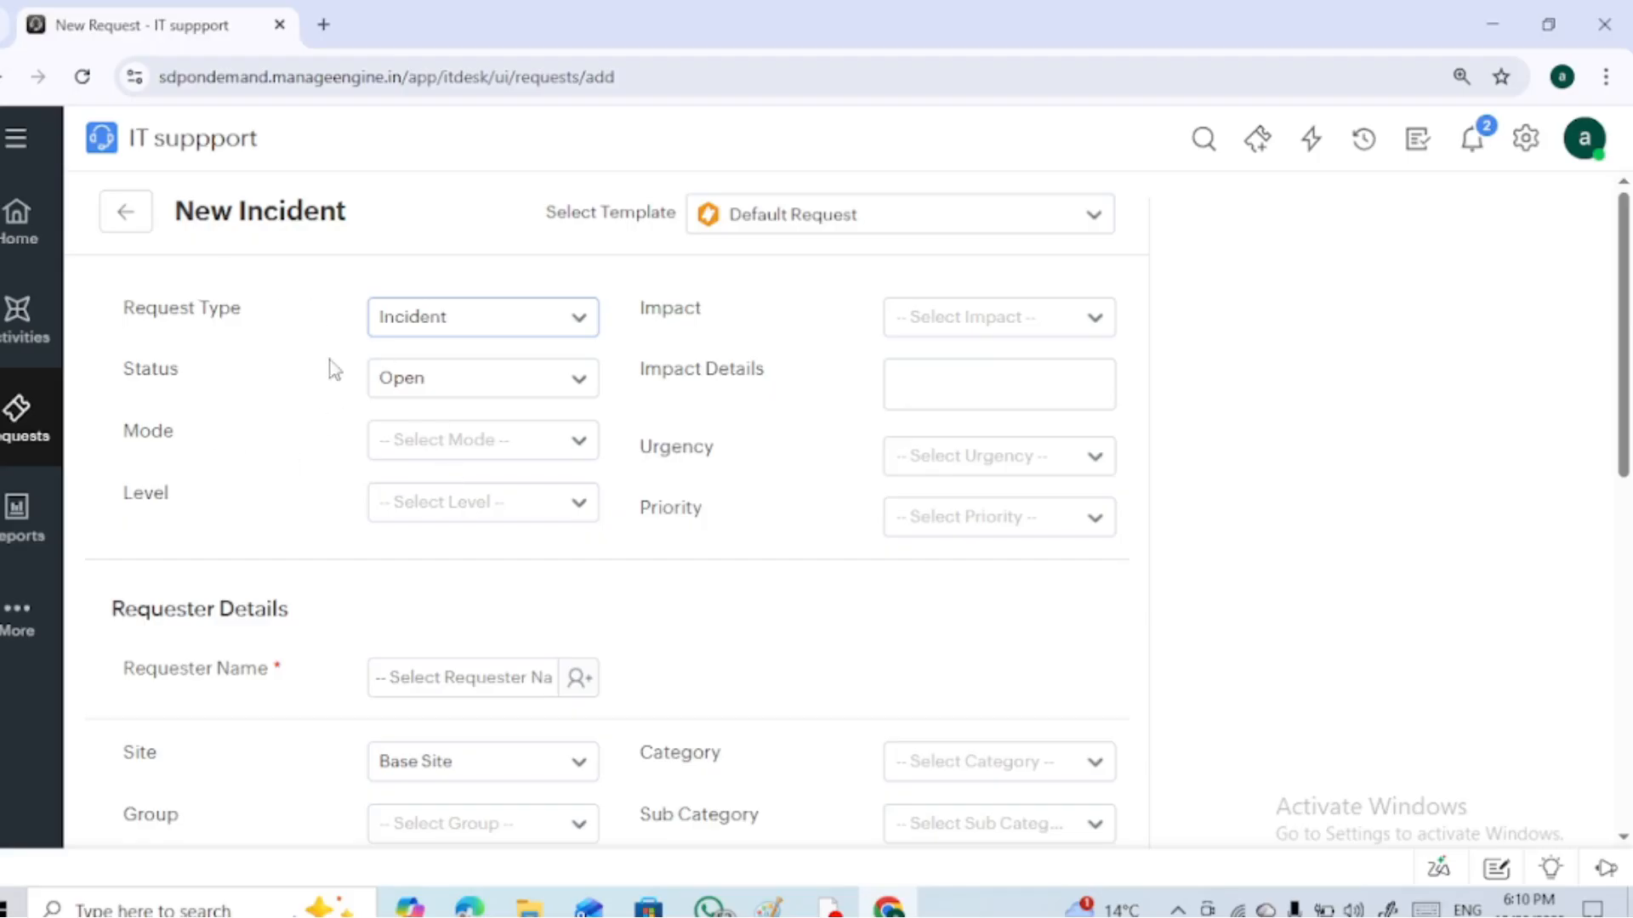
left_click_drag(120, 368, 211, 384)
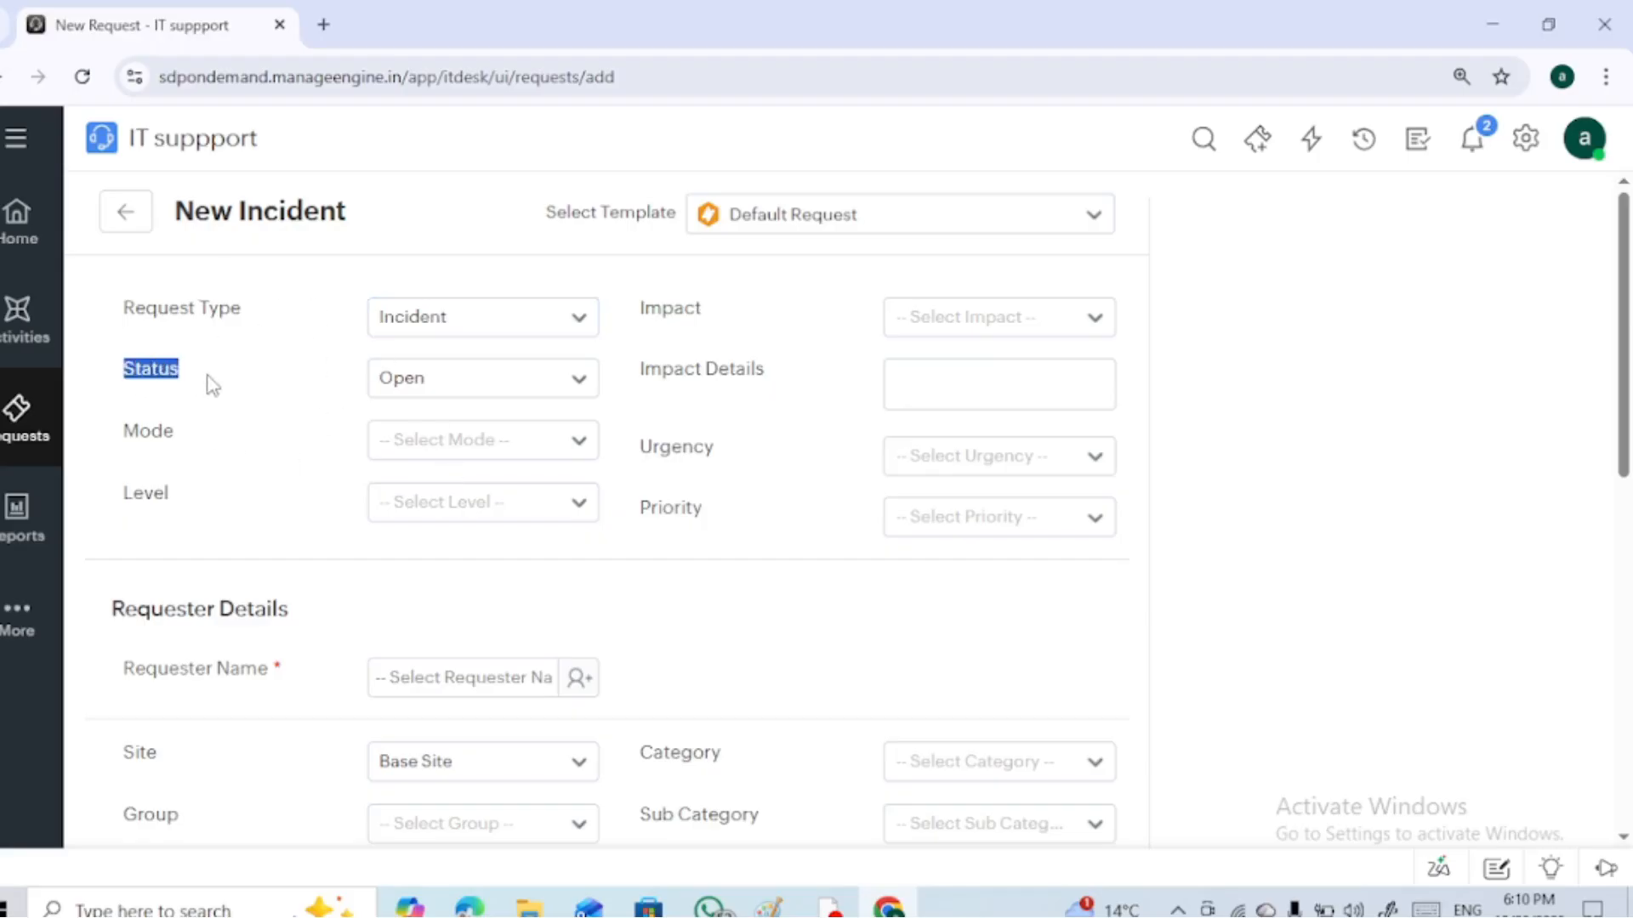
left_click(254, 366)
left_click_drag(120, 368, 217, 374)
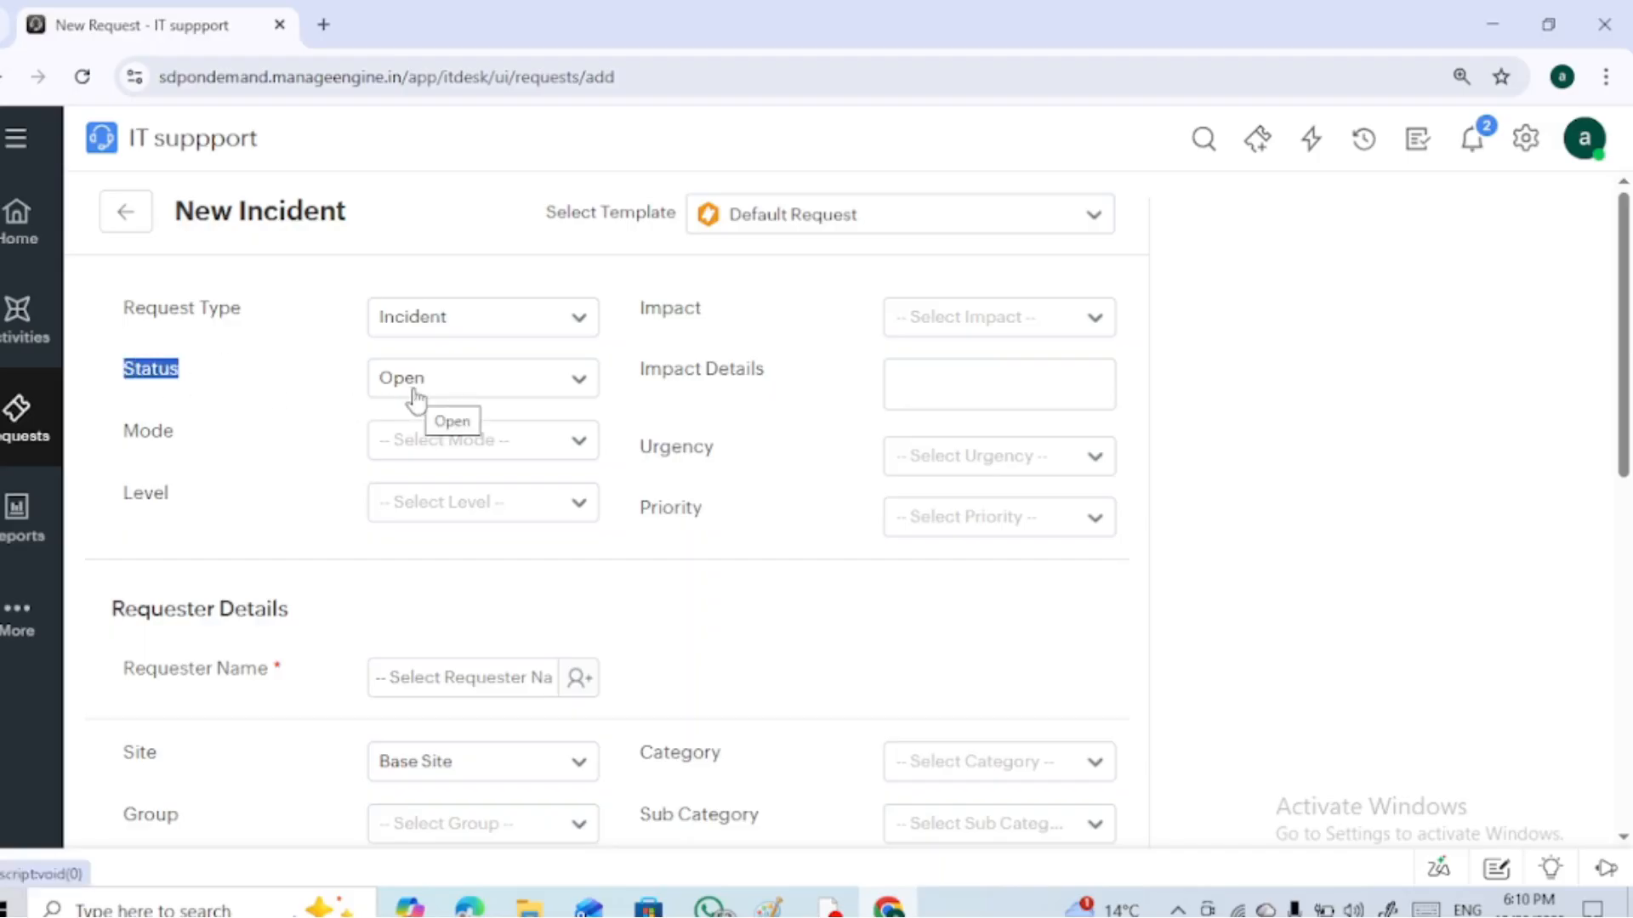
left_click(328, 392)
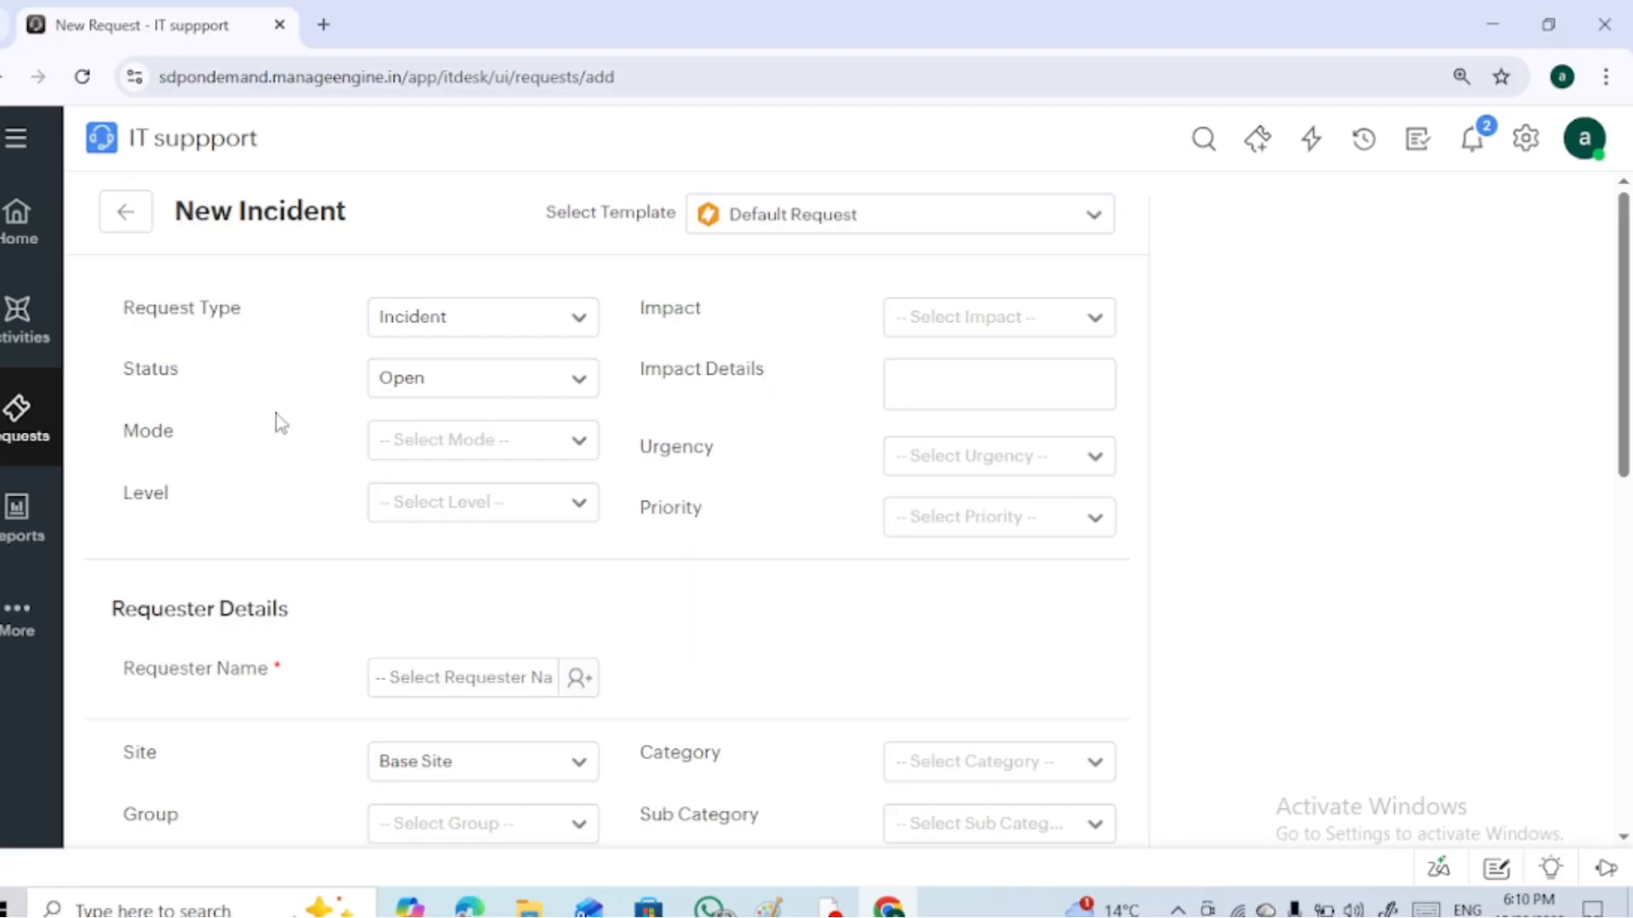
Set the incident's mode to Phone Call
left_click_drag(128, 448, 364, 463)
left_click(412, 455)
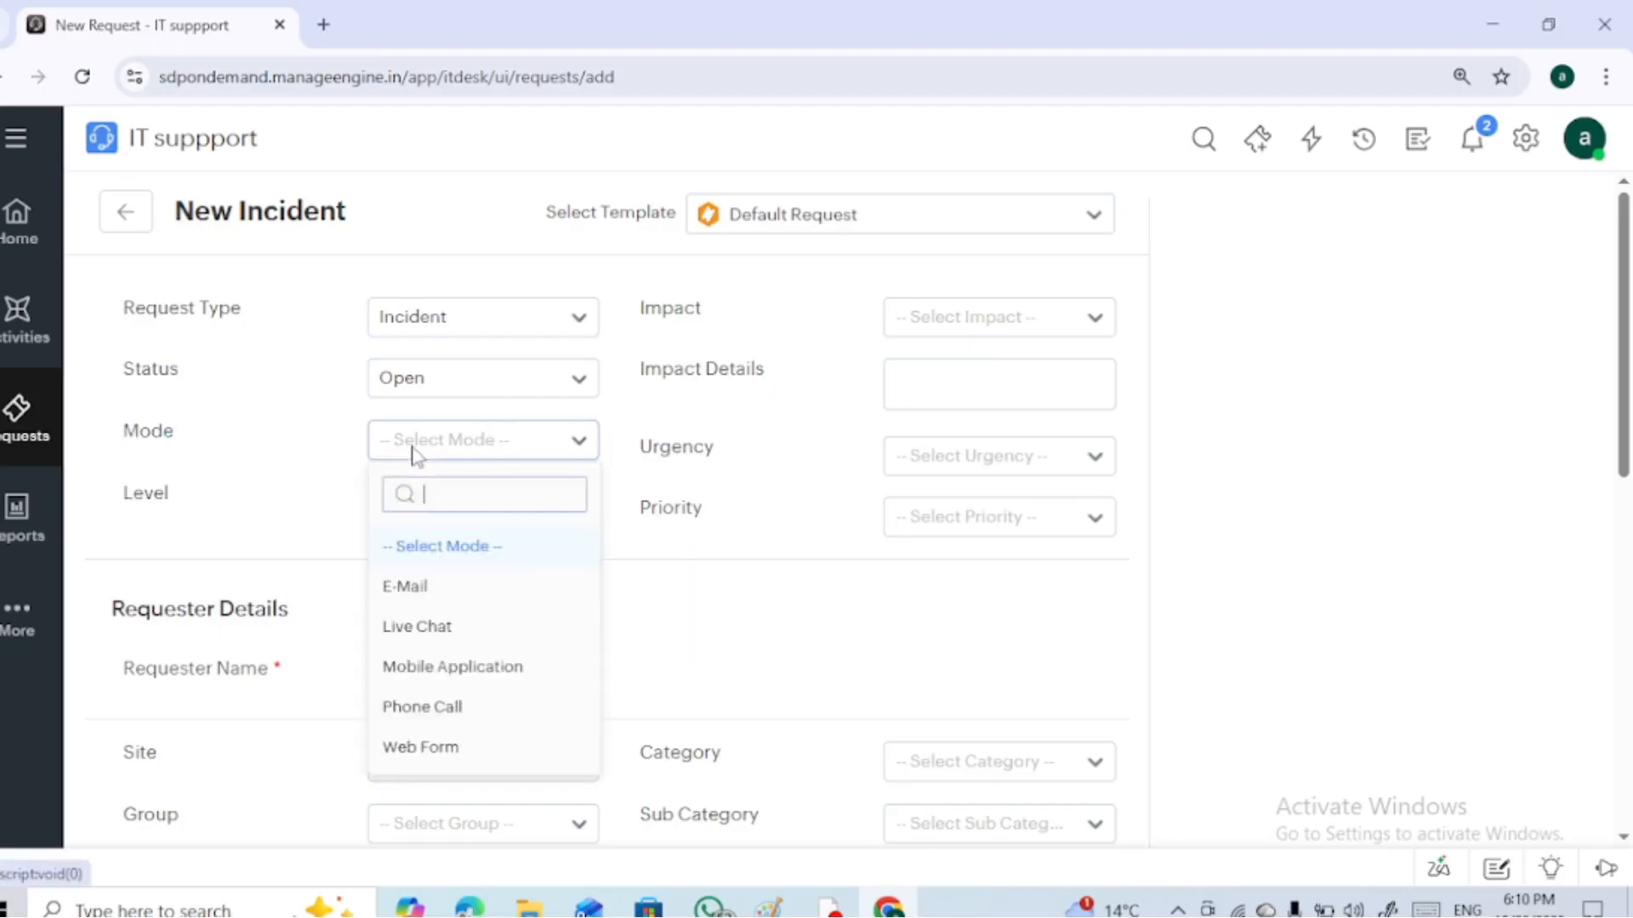
left_click(422, 710)
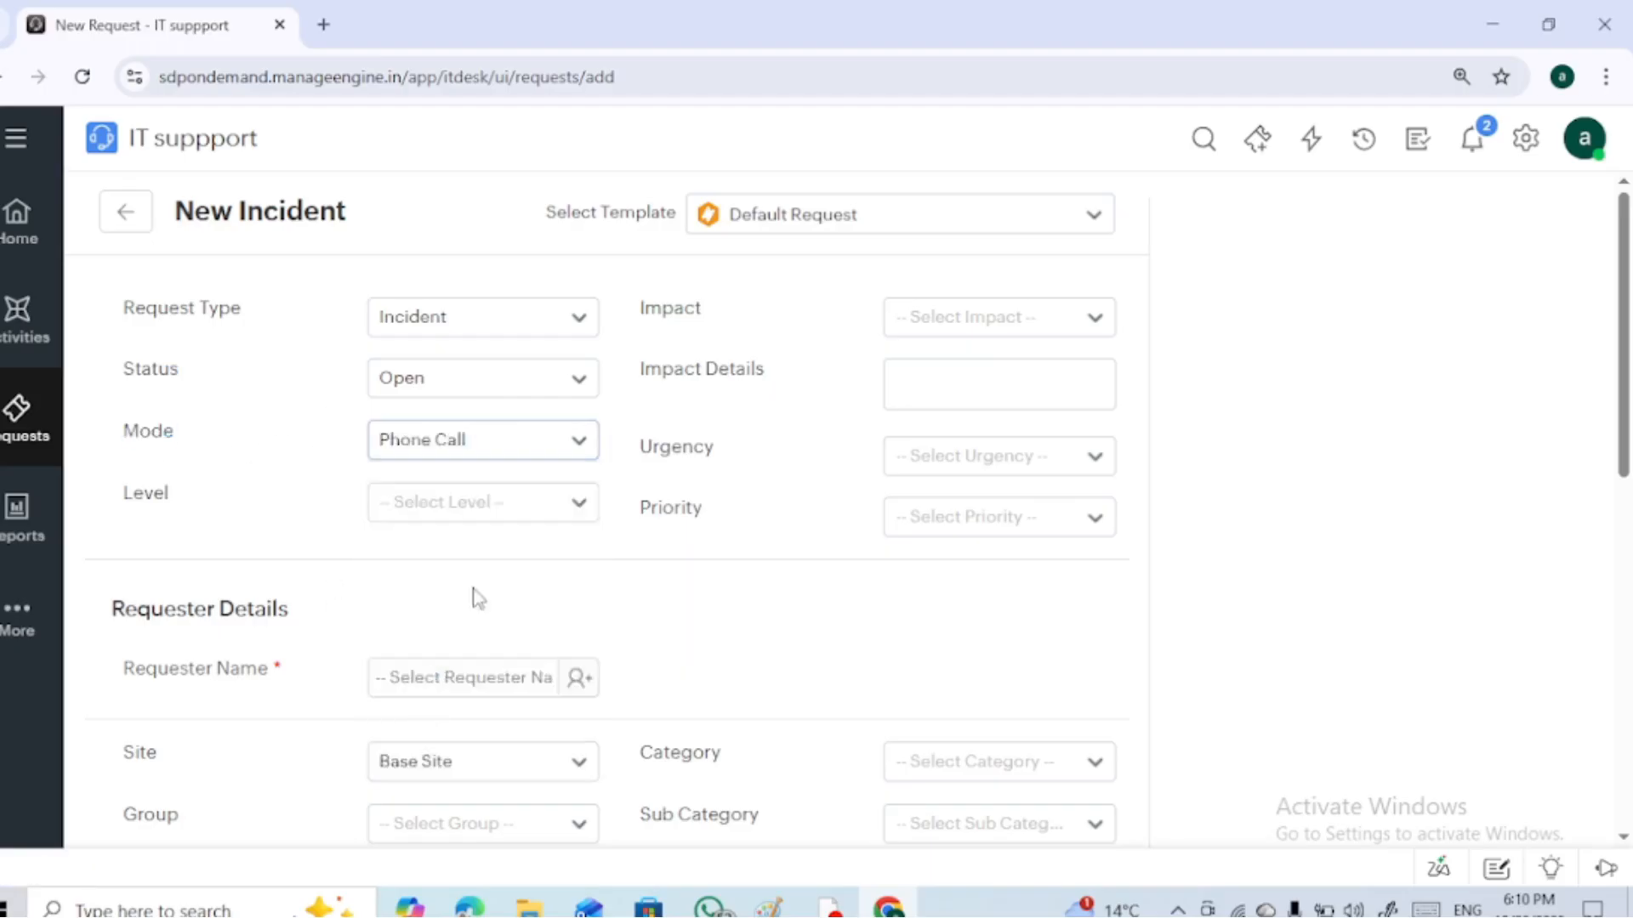
Set the incident's impact to High
left_click(976, 327)
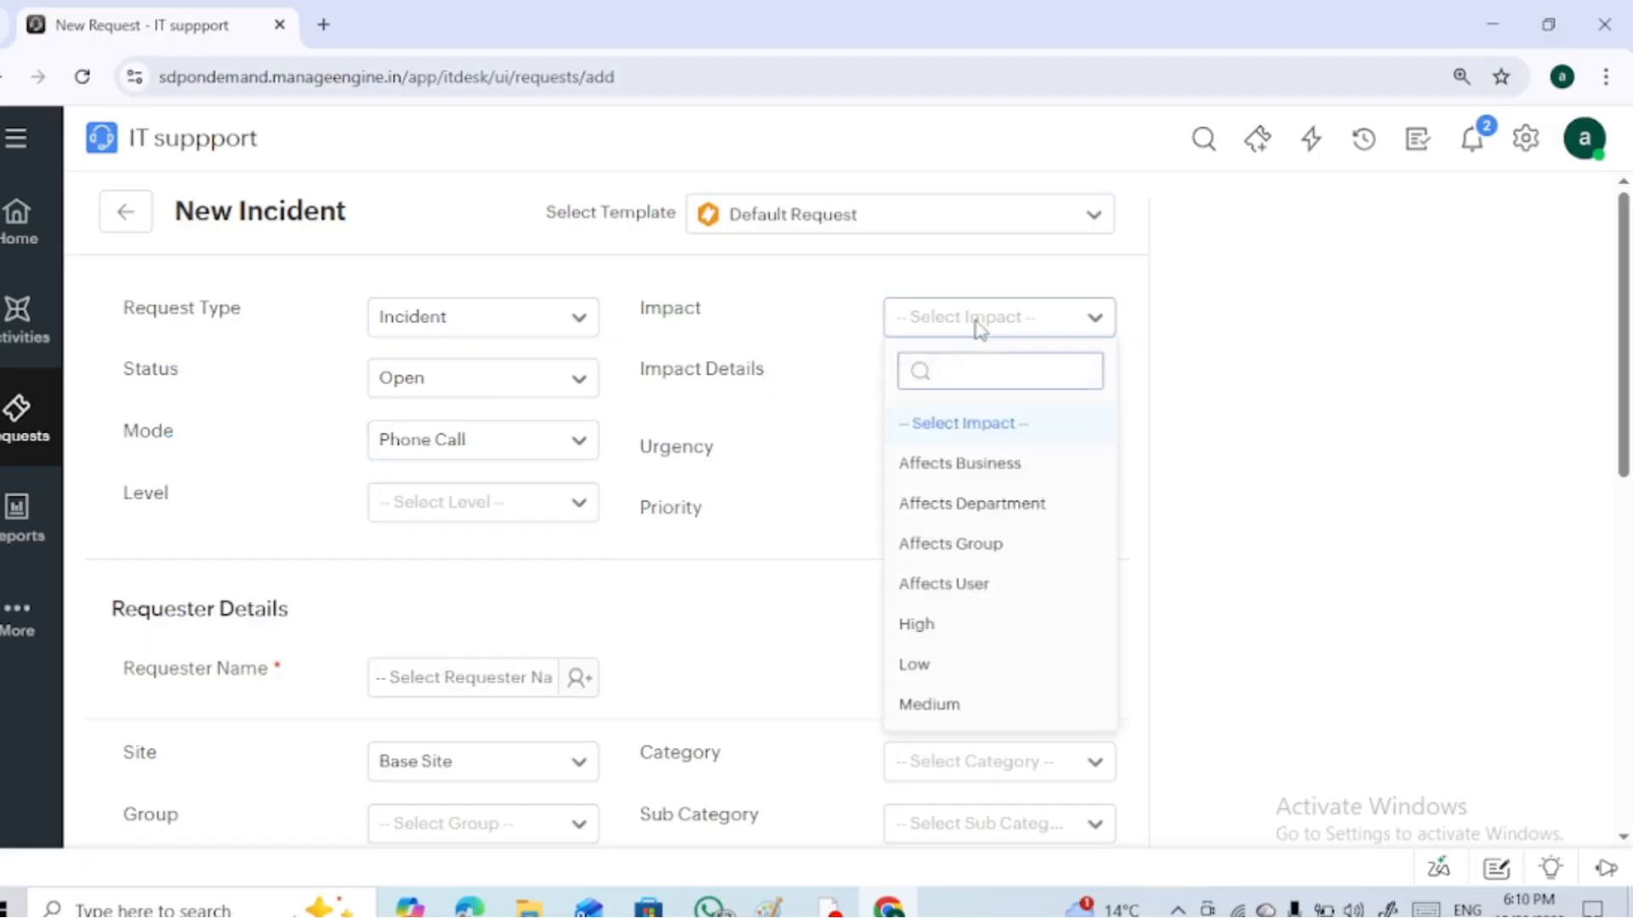
left_click(917, 624)
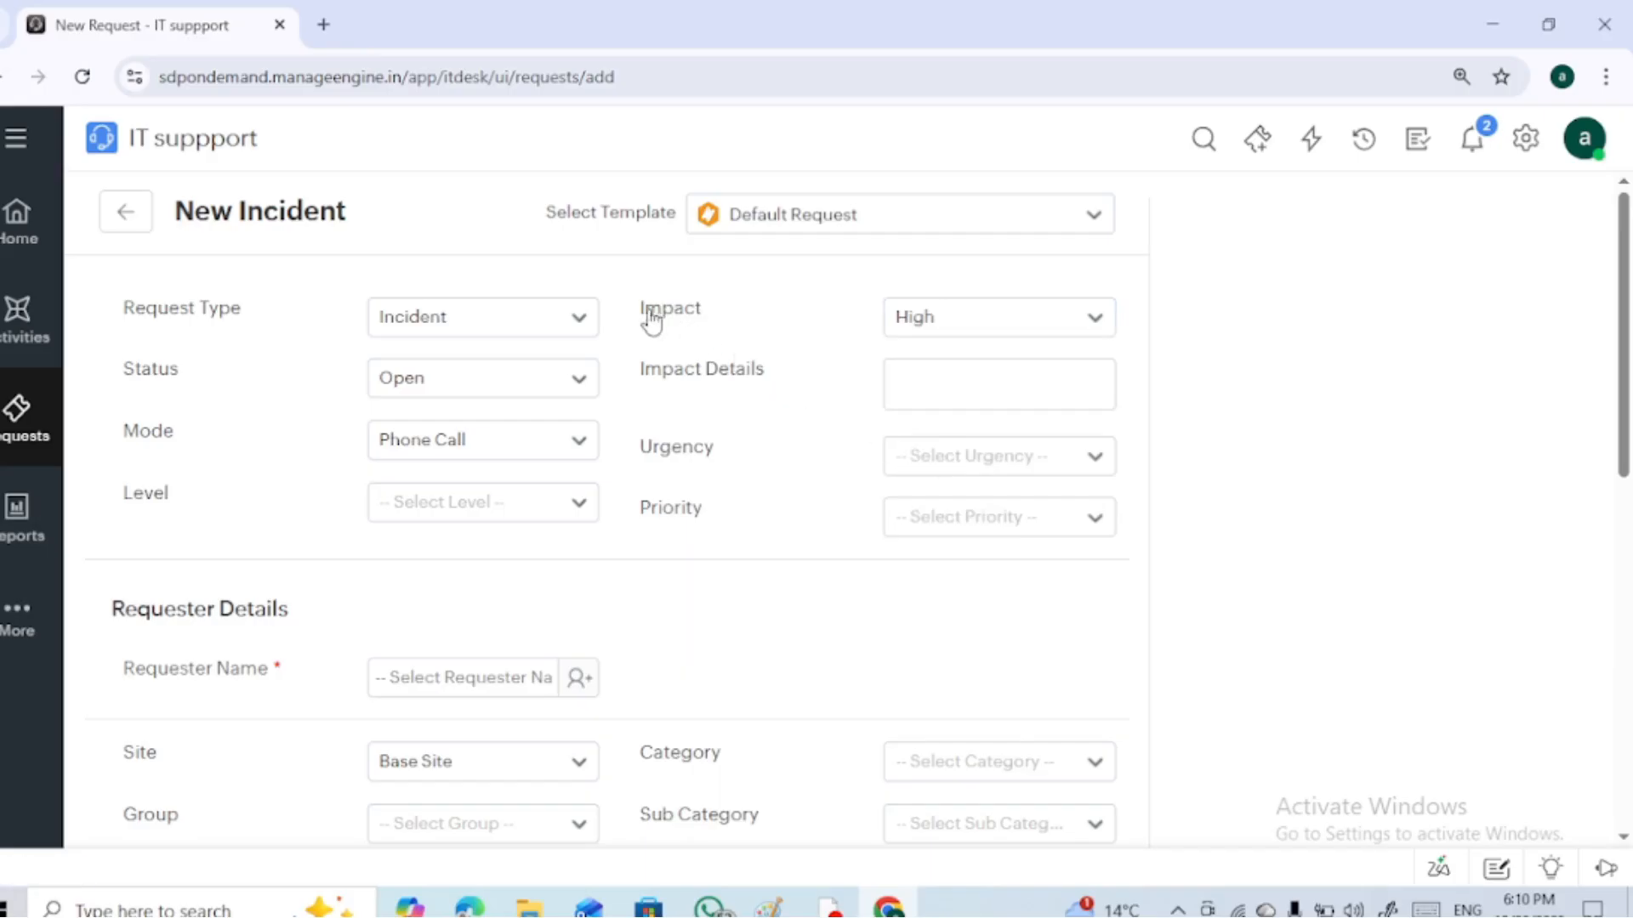
left_click_drag(649, 321, 736, 320)
left_click(737, 320)
Set the incident's impact, urgency and priority to Medium
left_click(989, 336)
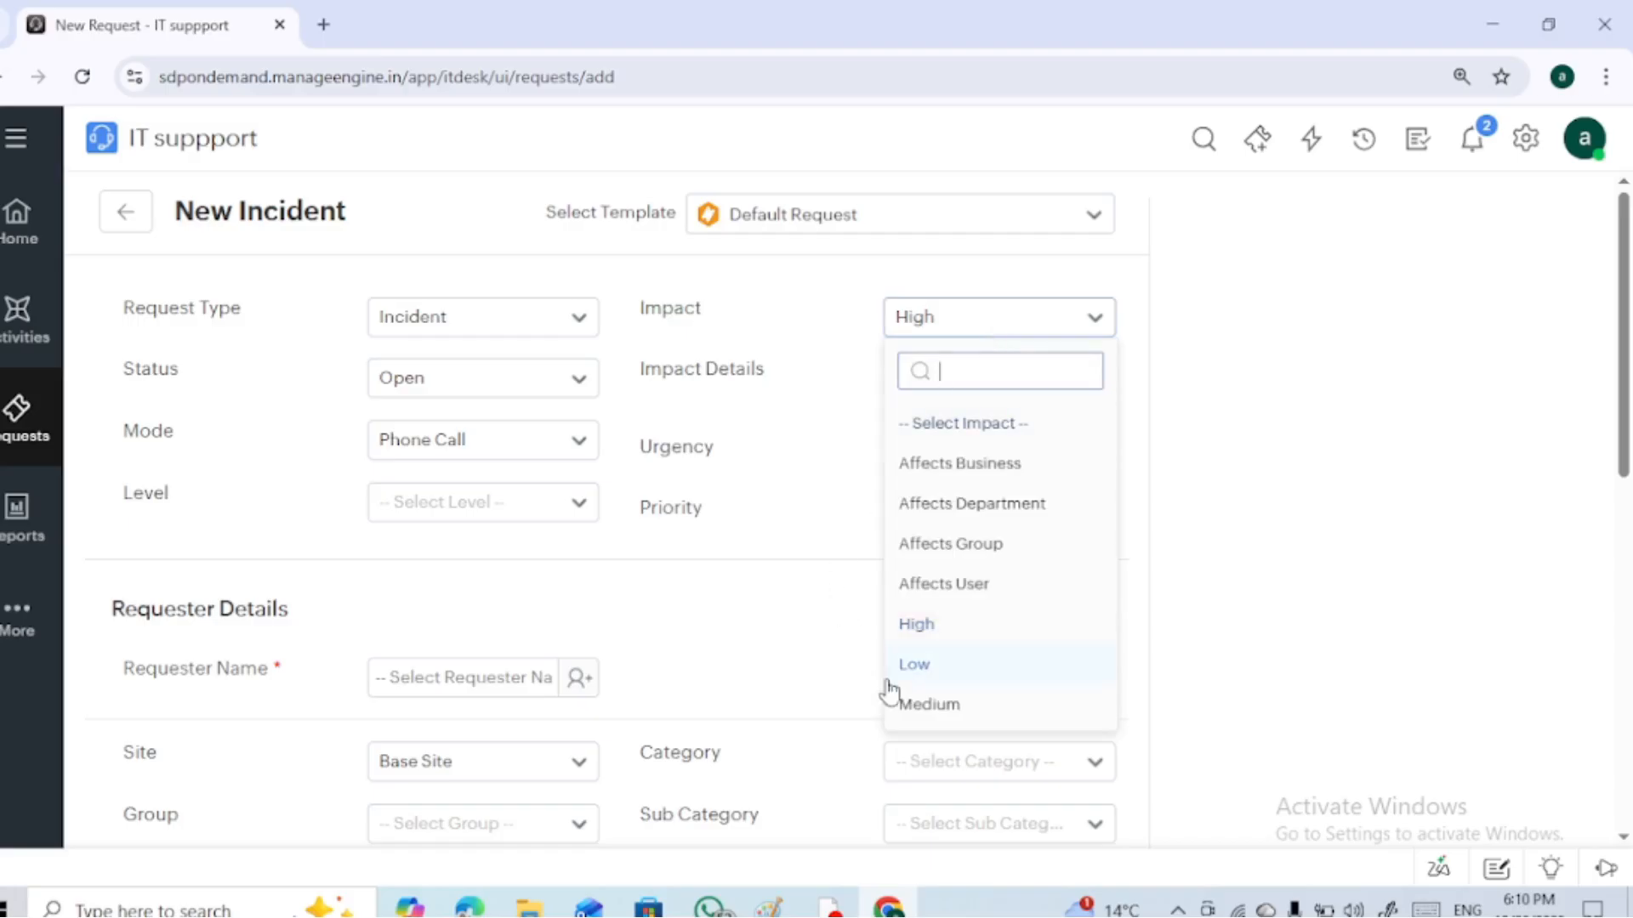
left_click(953, 714)
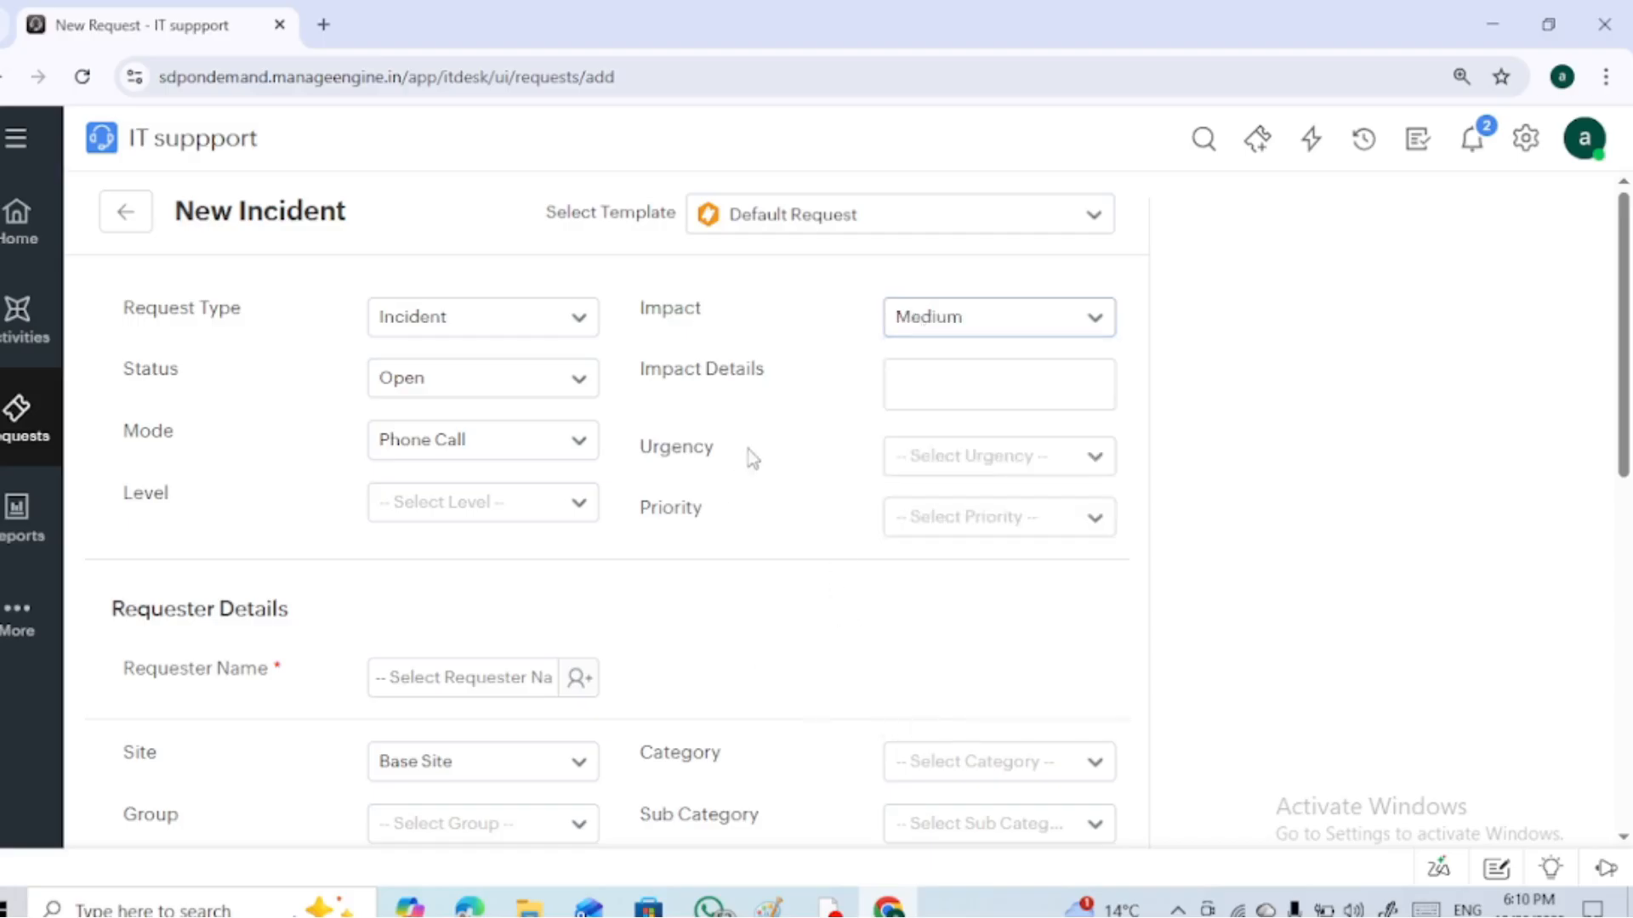
left_click(932, 464)
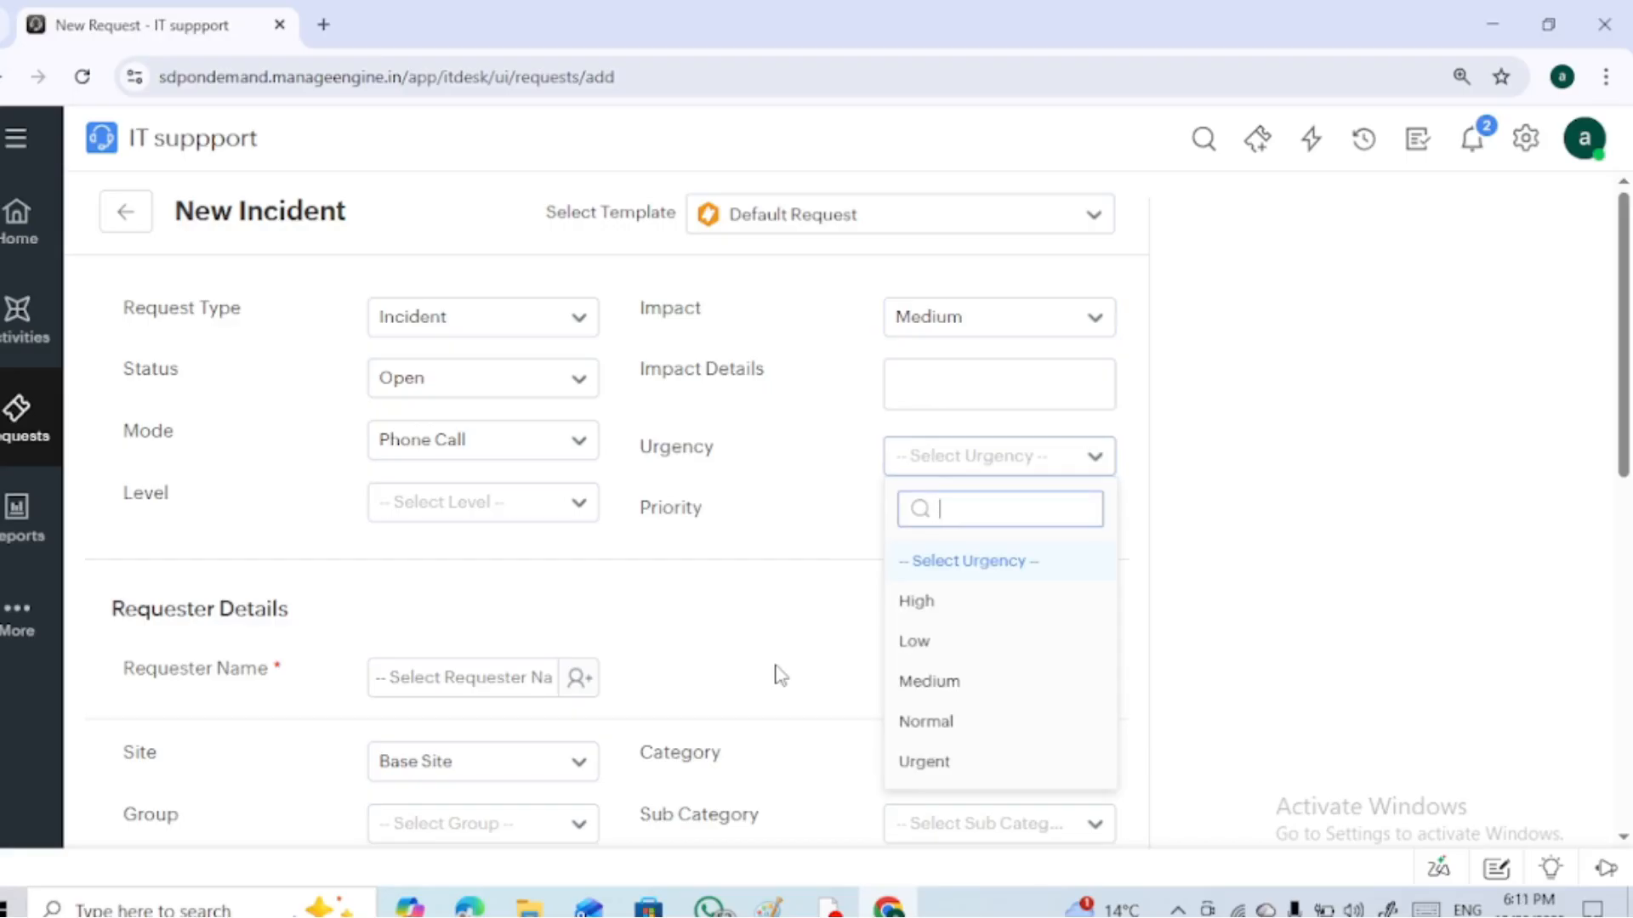
left_click(983, 685)
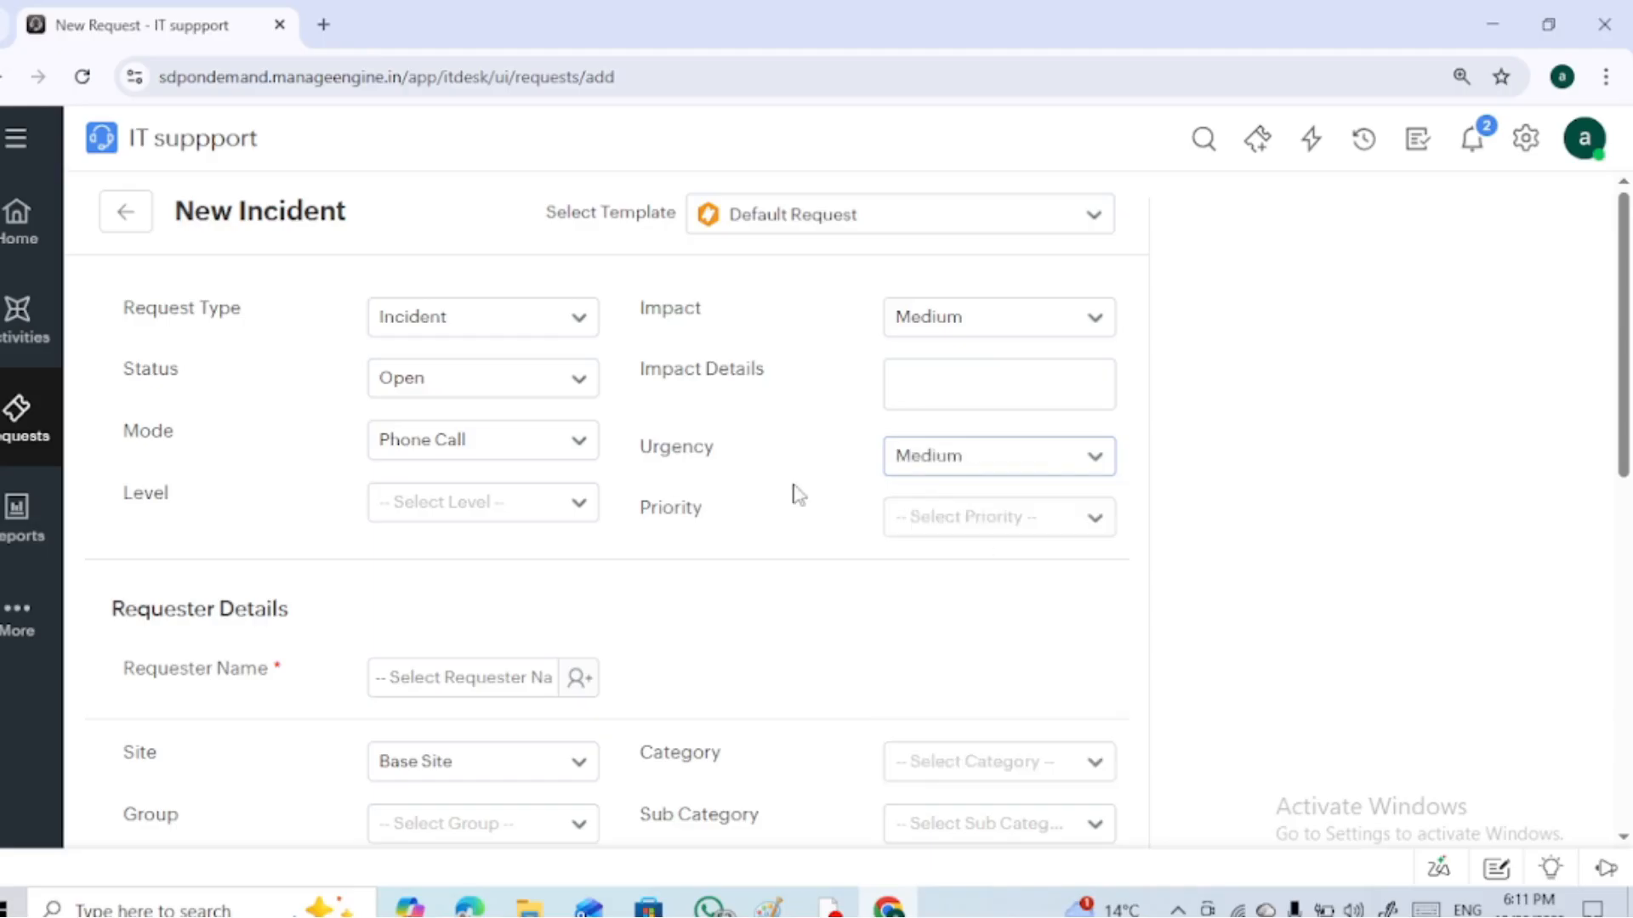
left_click(927, 523)
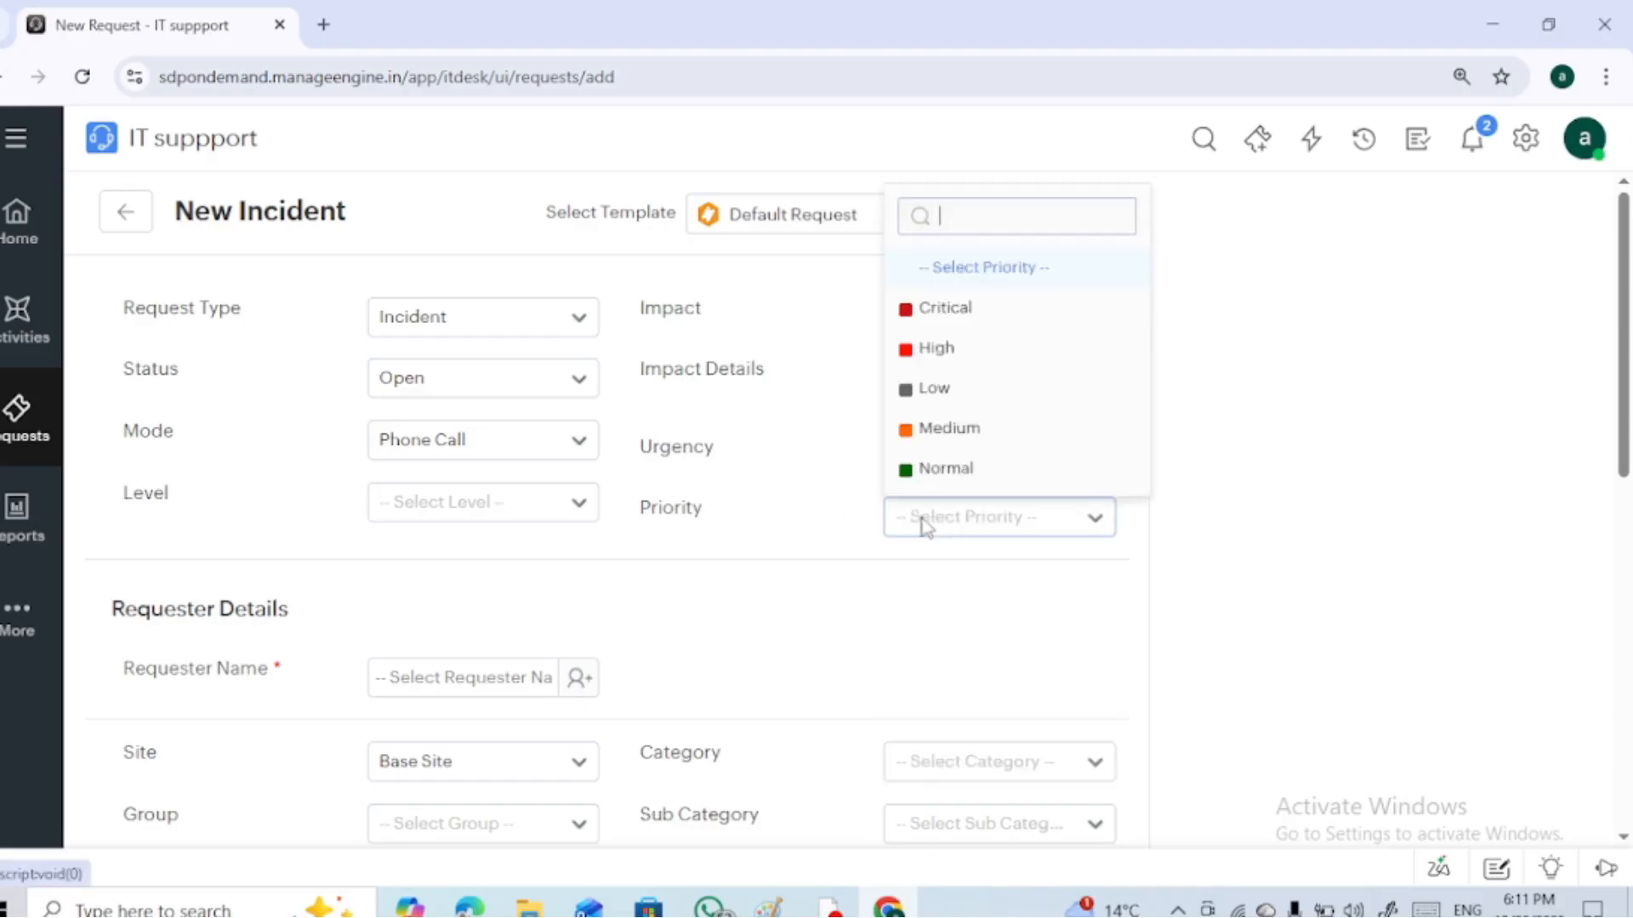
left_click(1012, 435)
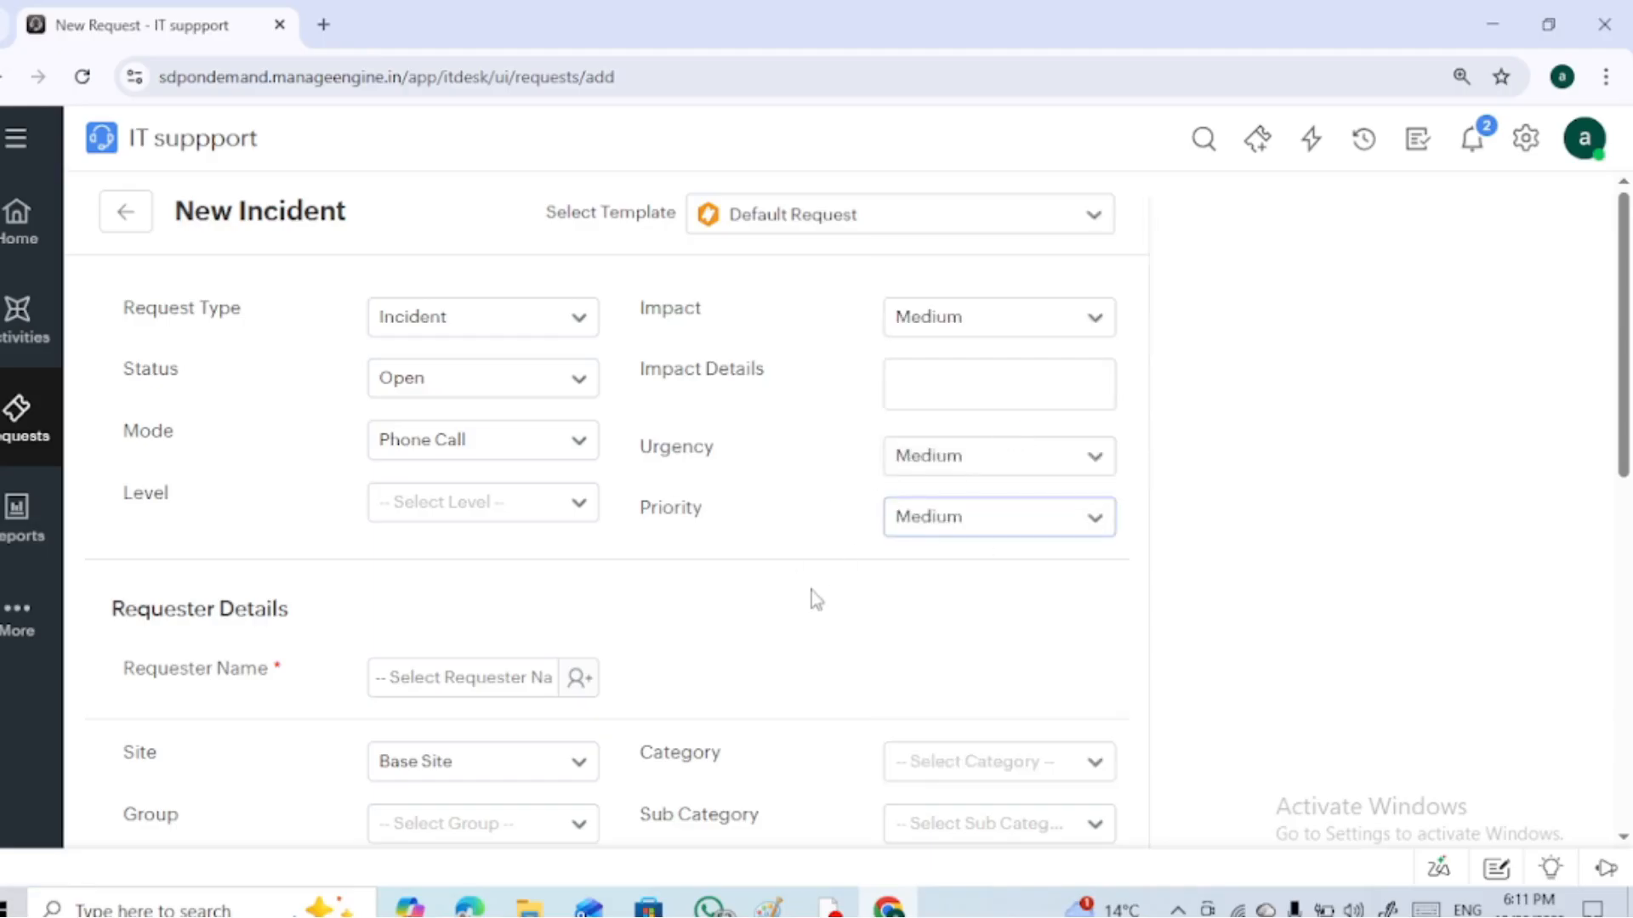
left_click(579, 684)
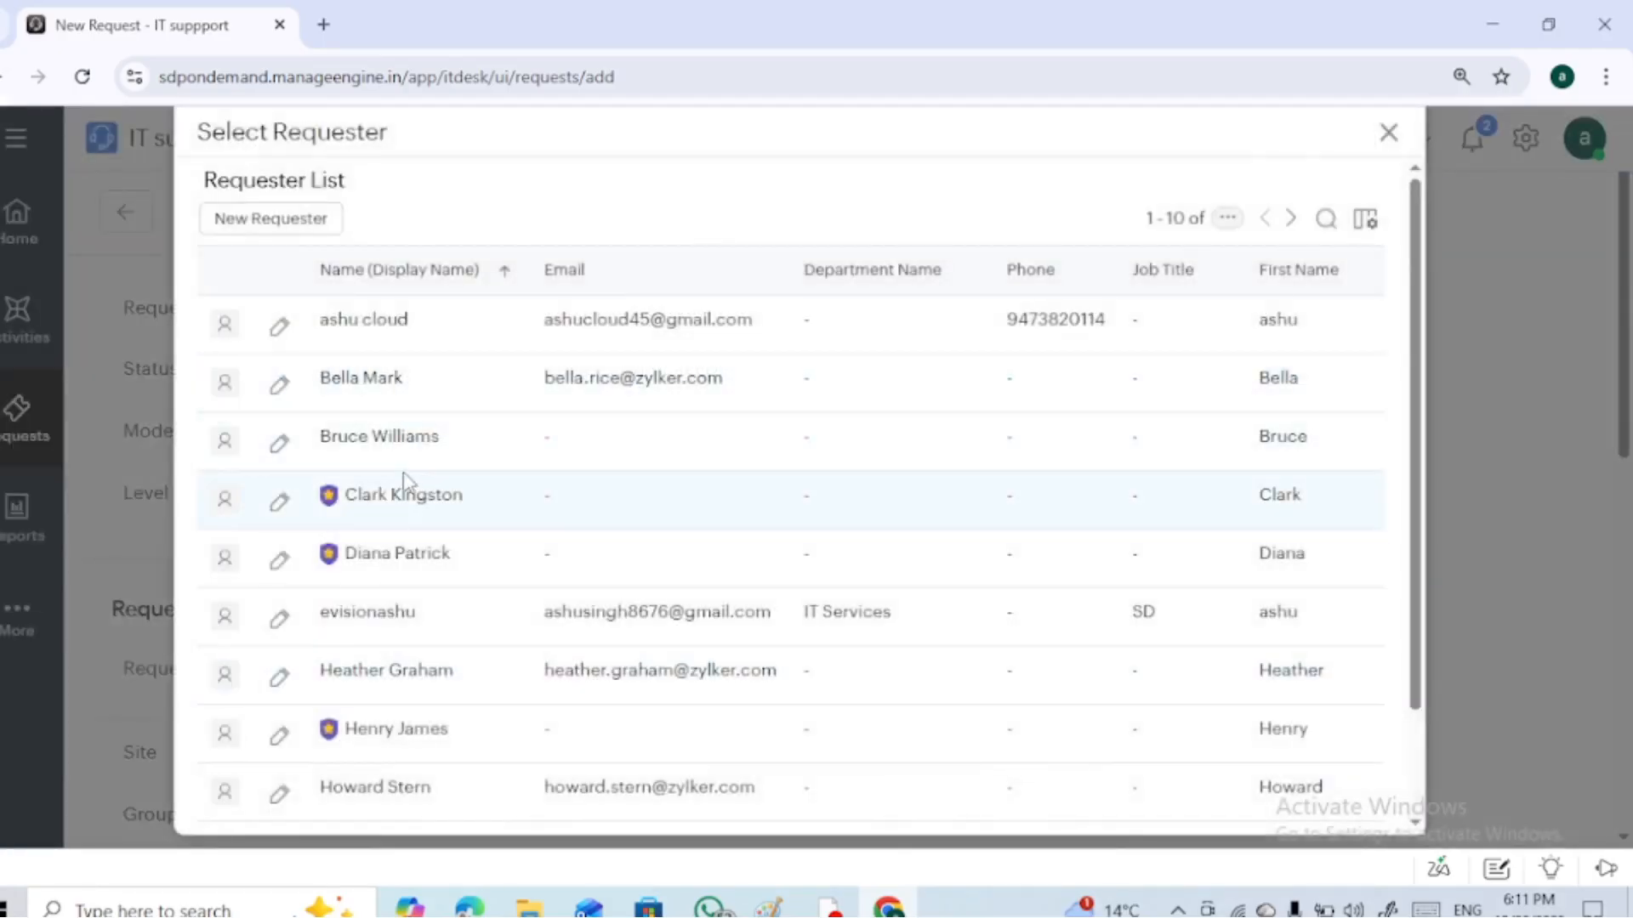
left_click(279, 393)
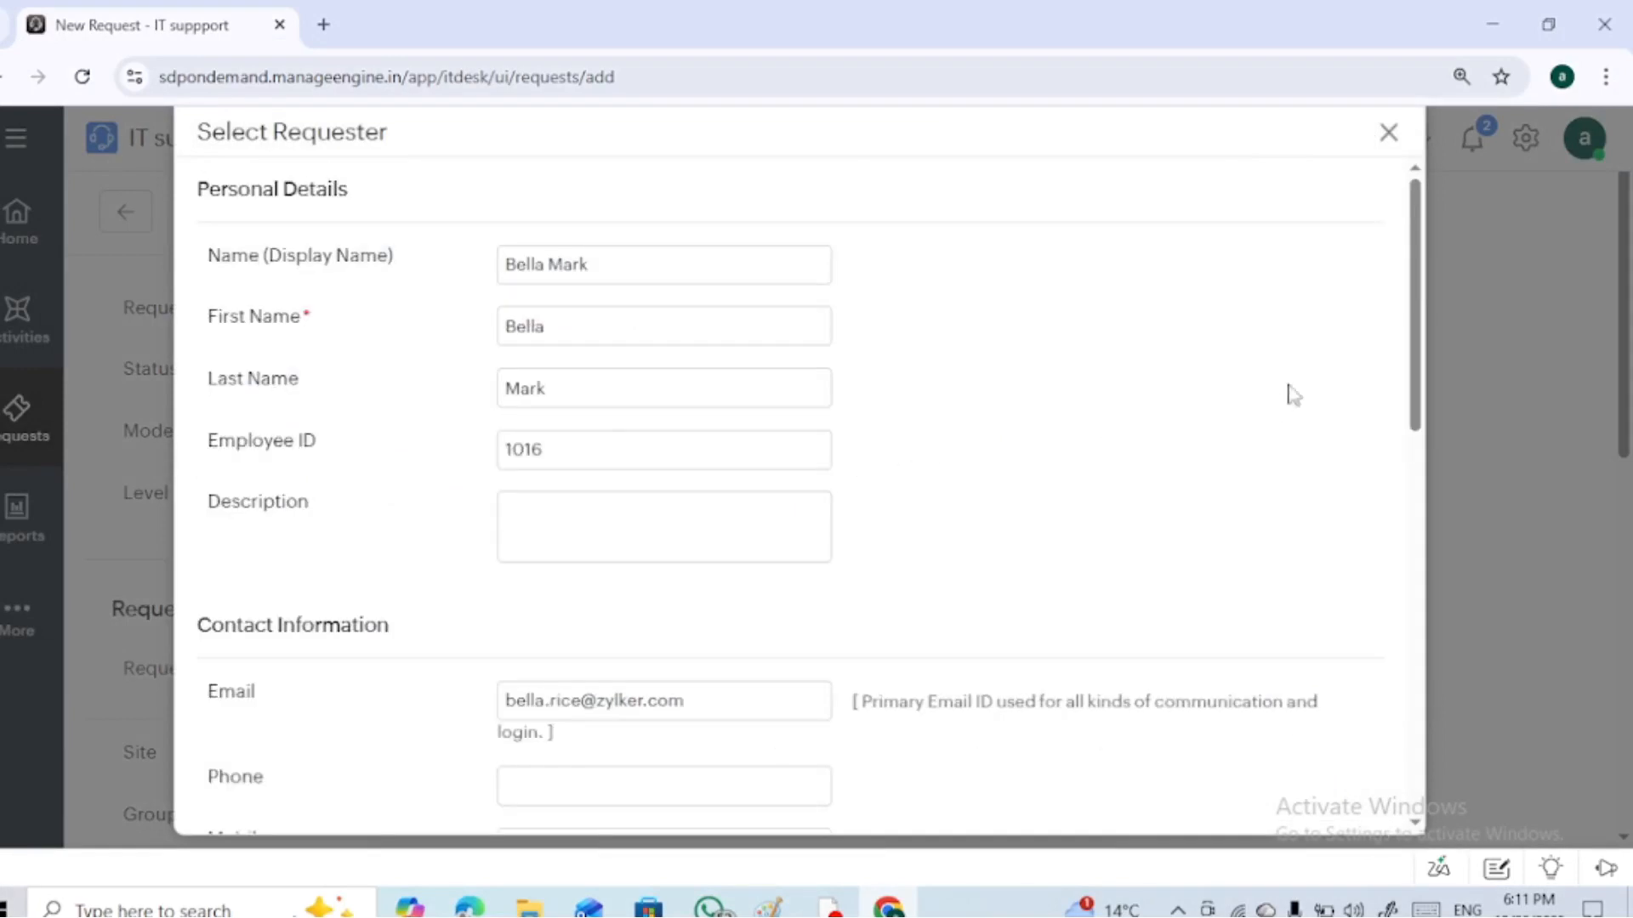
left_click(1388, 132)
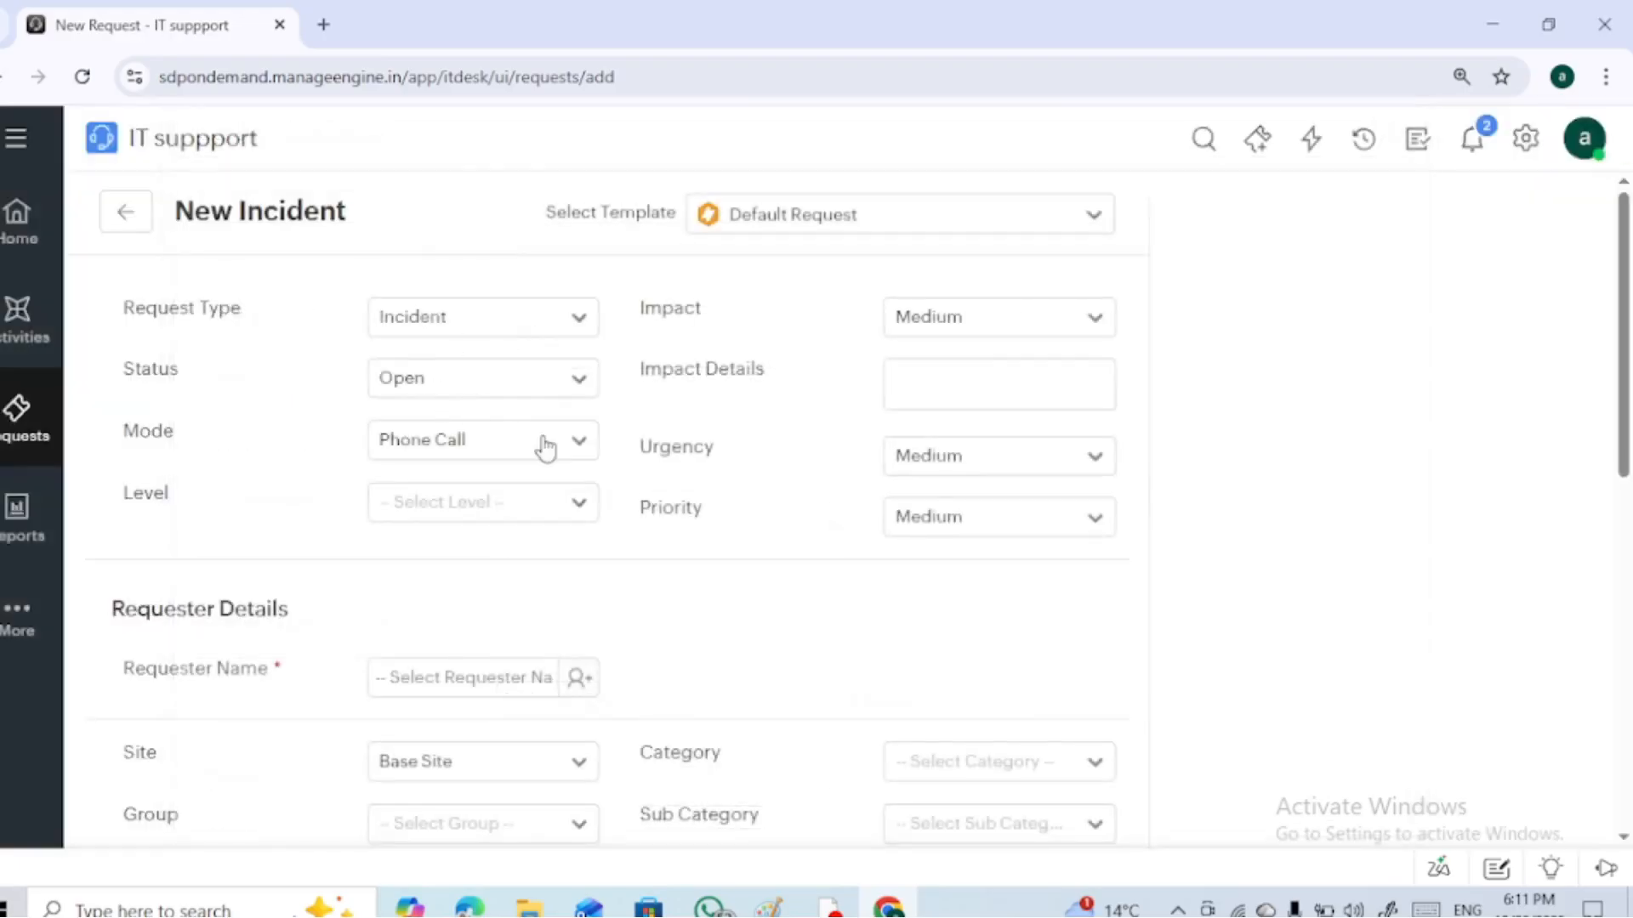
View the user details of the second person in the requester list and choose that person as the requester
left_click(578, 678)
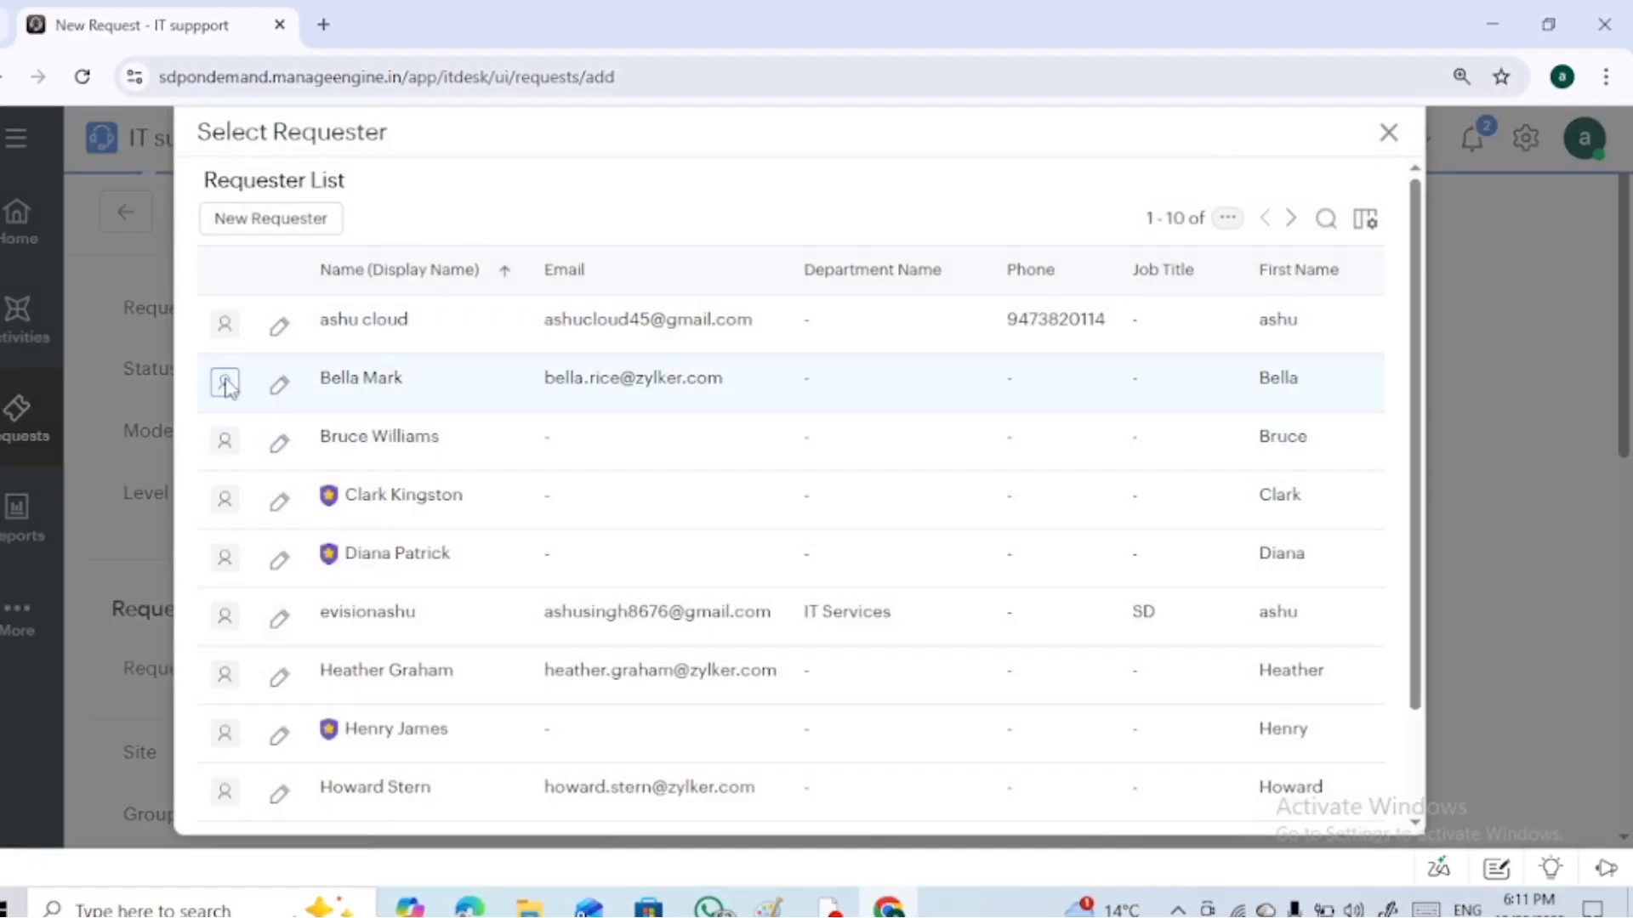
left_click(227, 383)
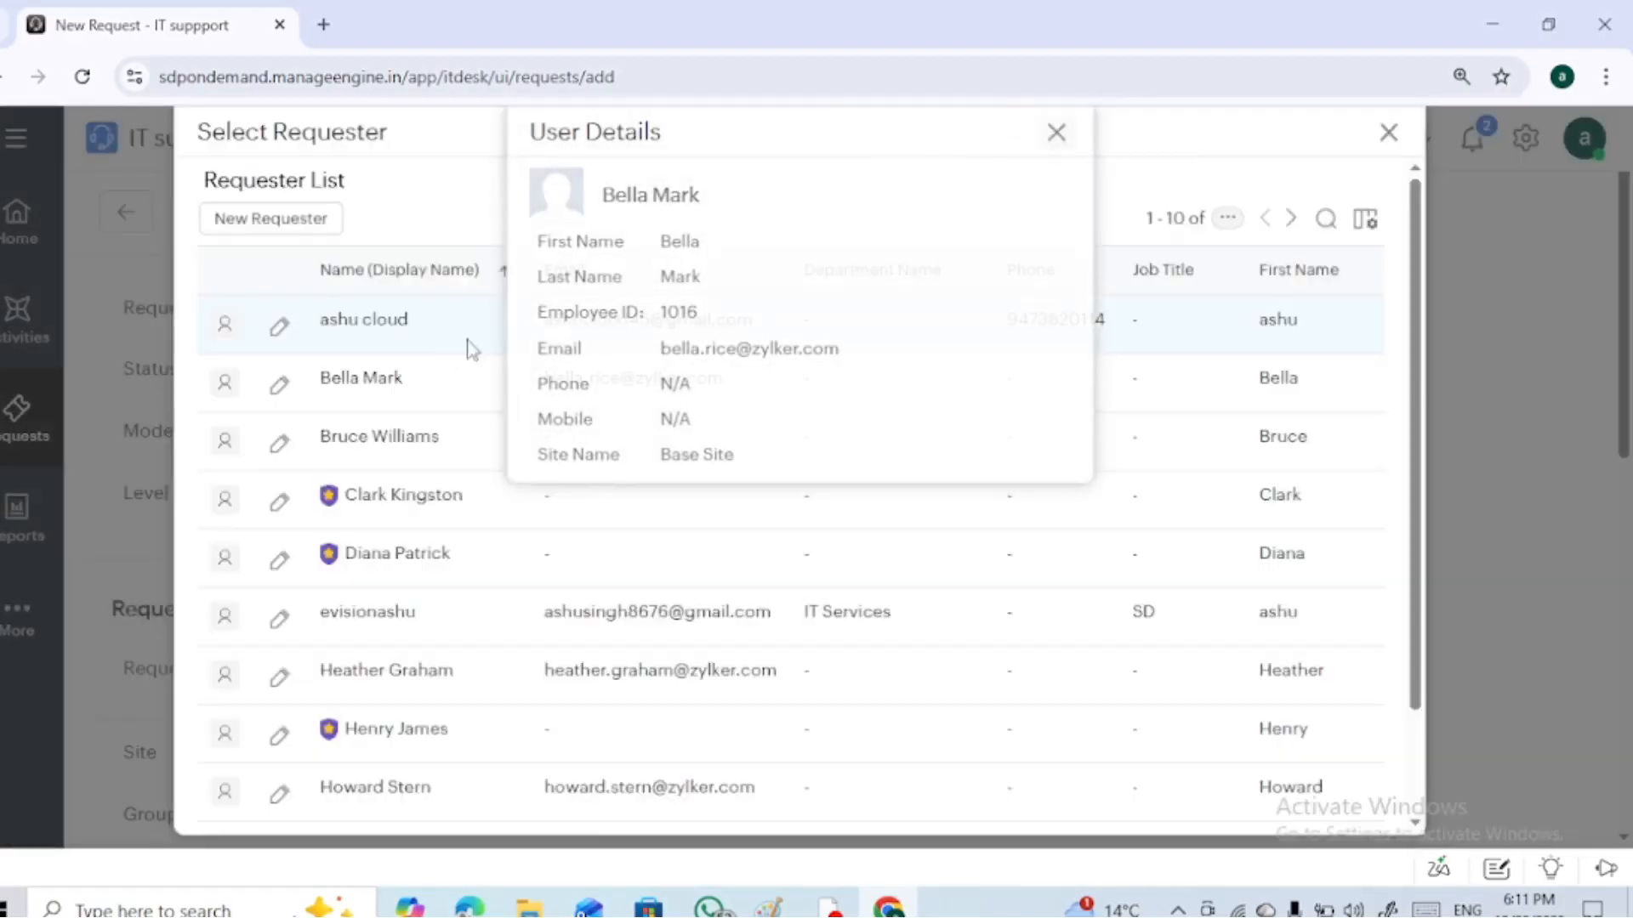
left_click(354, 392)
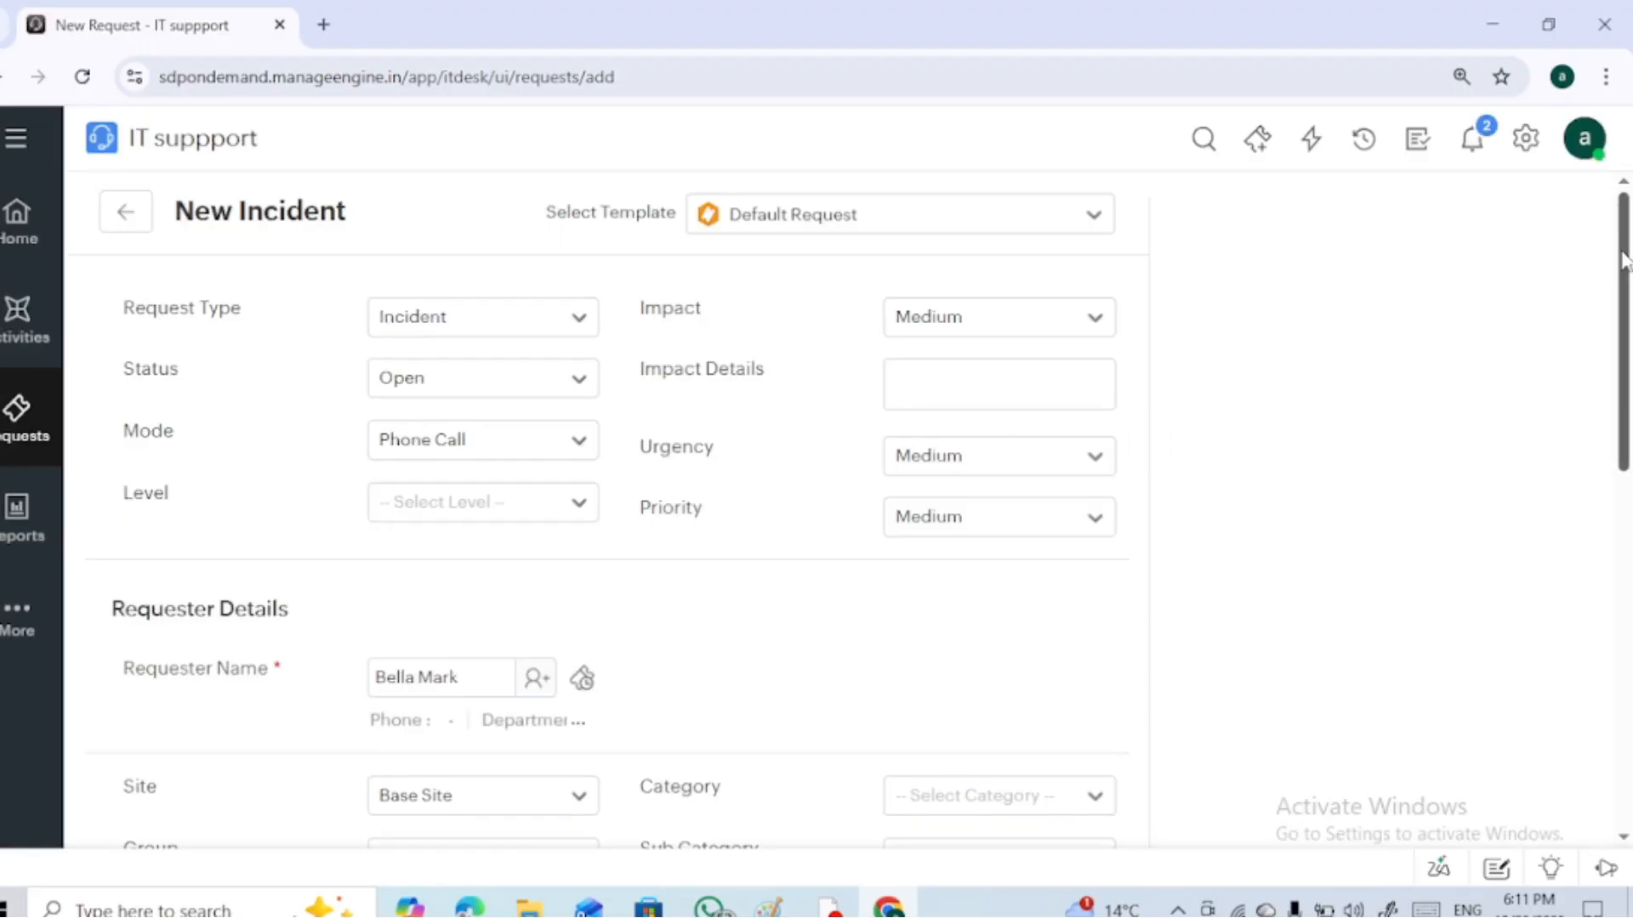
scroll(1624, 259, "down", 3)
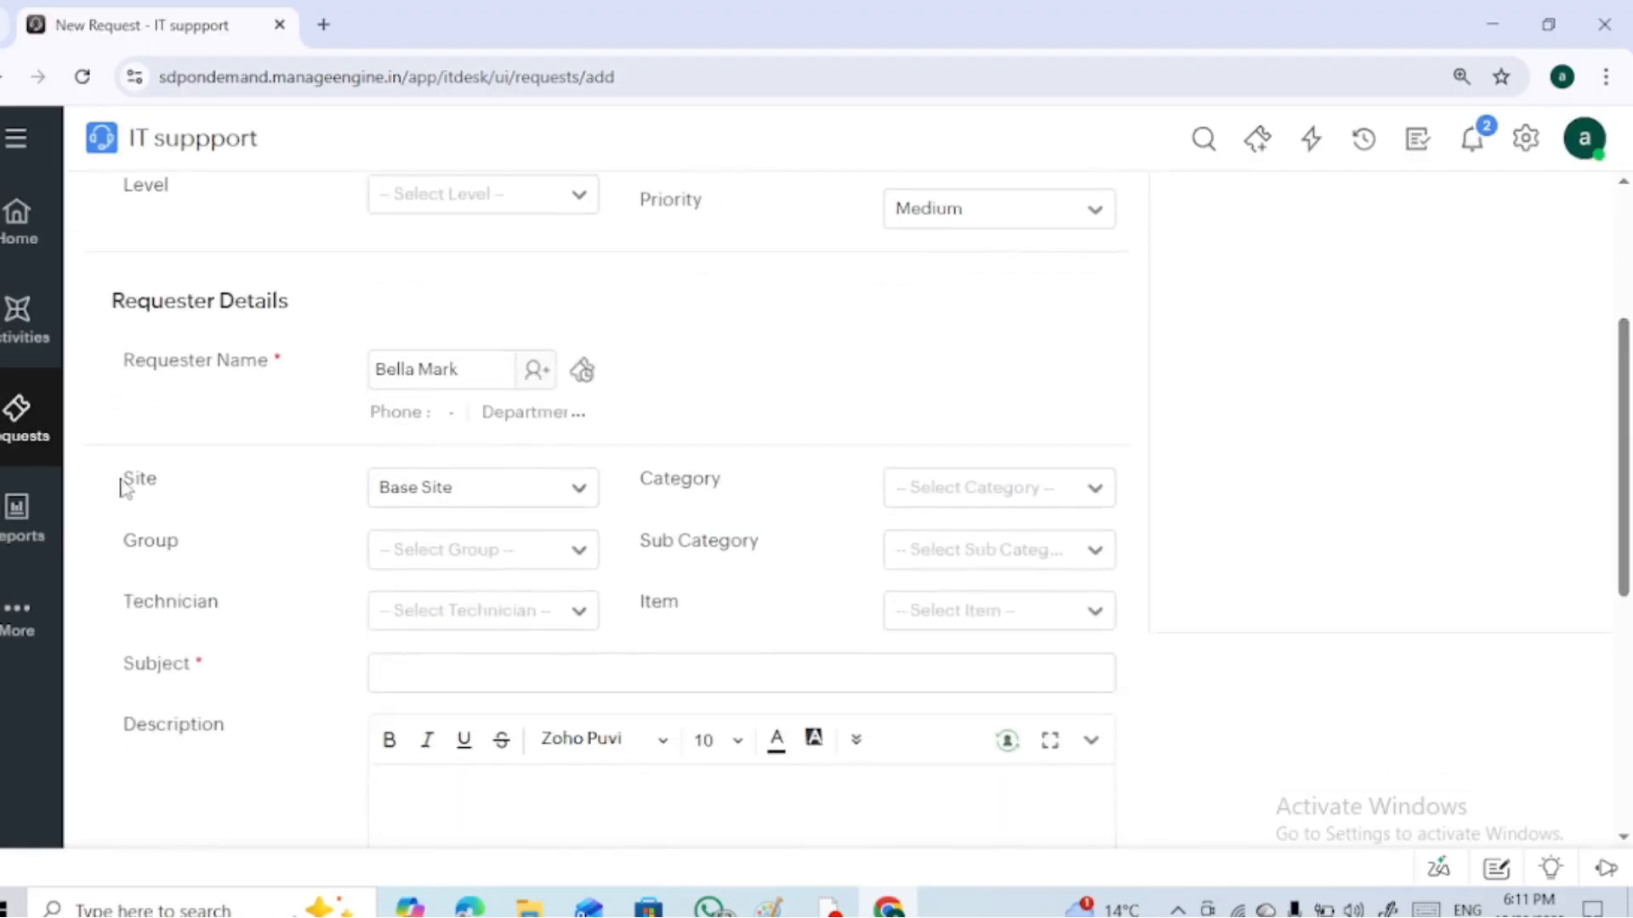
left_click_drag(121, 485, 204, 491)
left_click(455, 487)
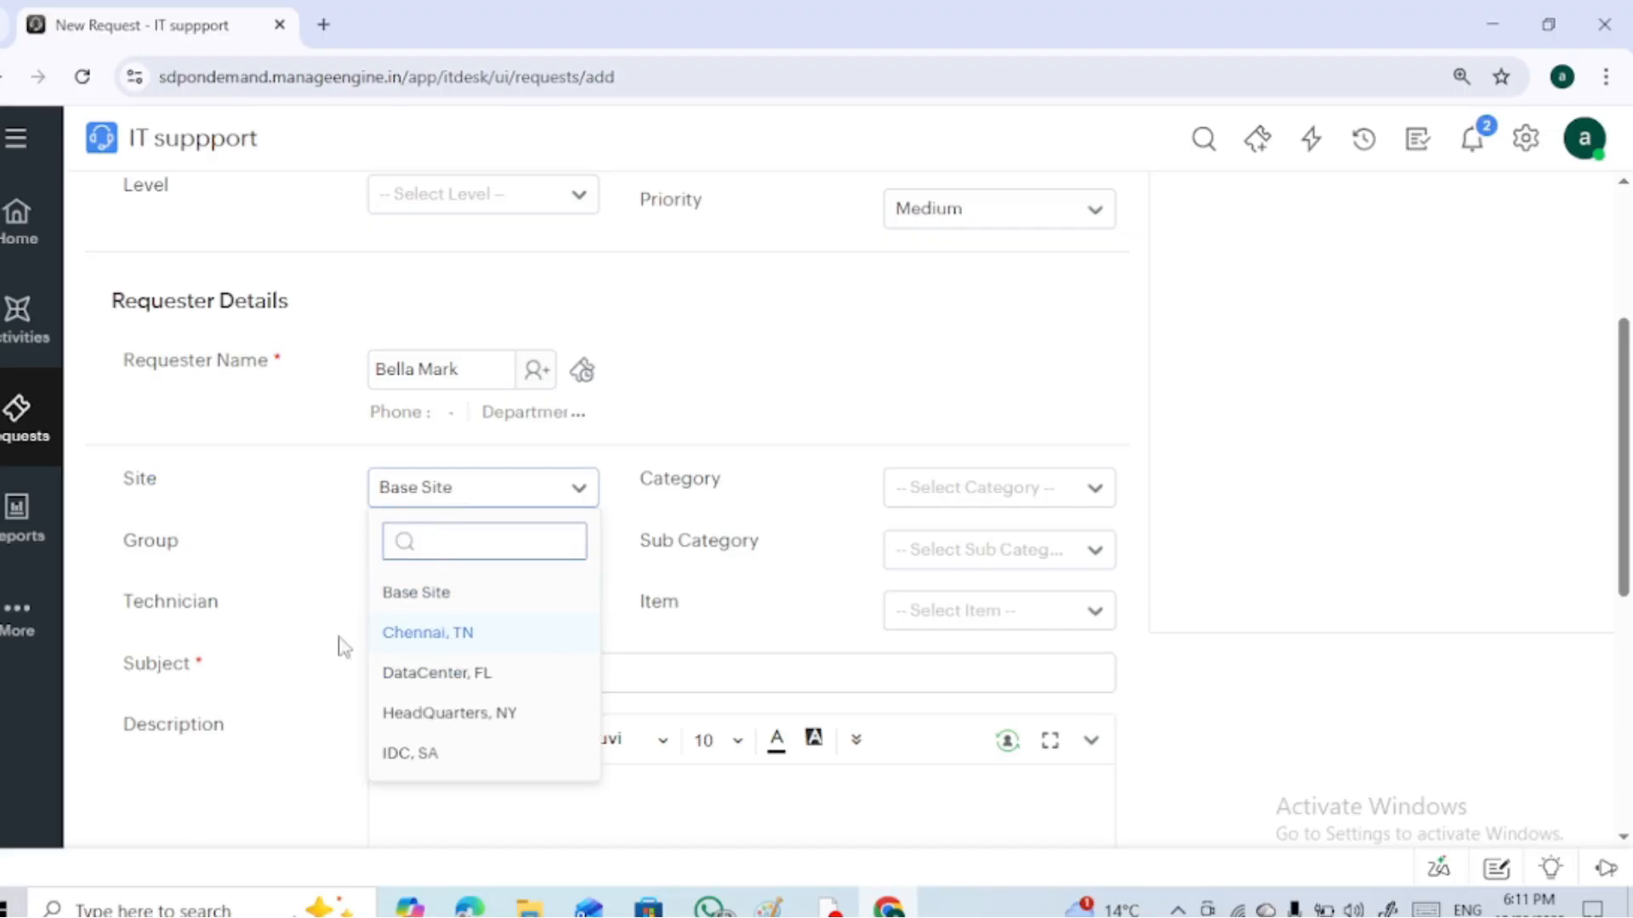
left_click(272, 548)
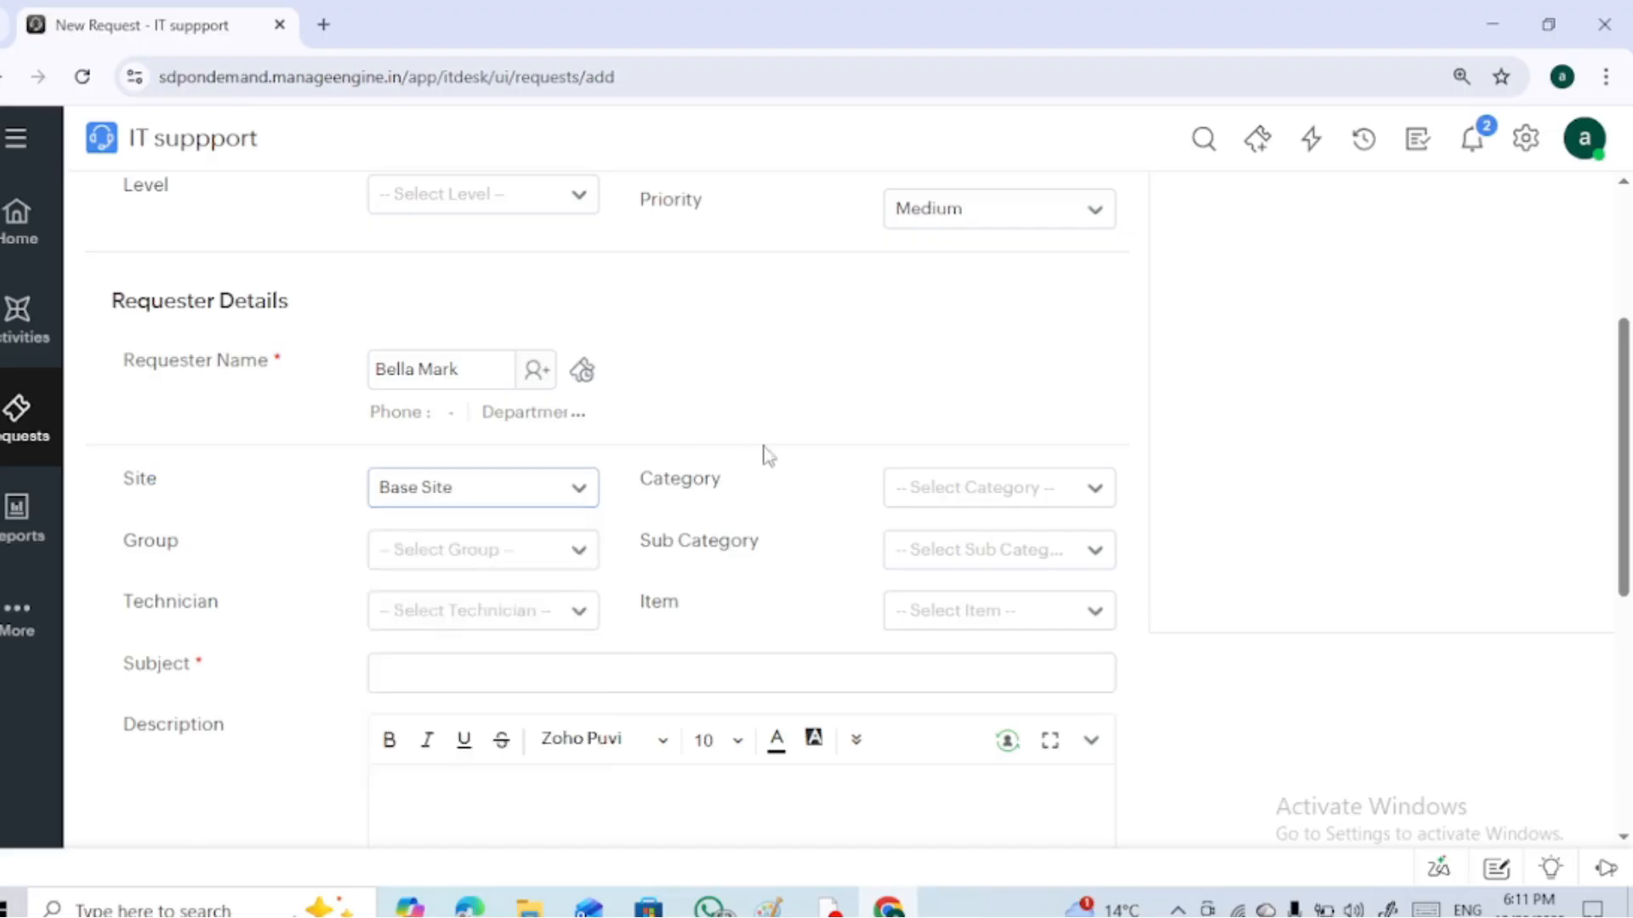
Set the incident's category to Services
left_click(934, 501)
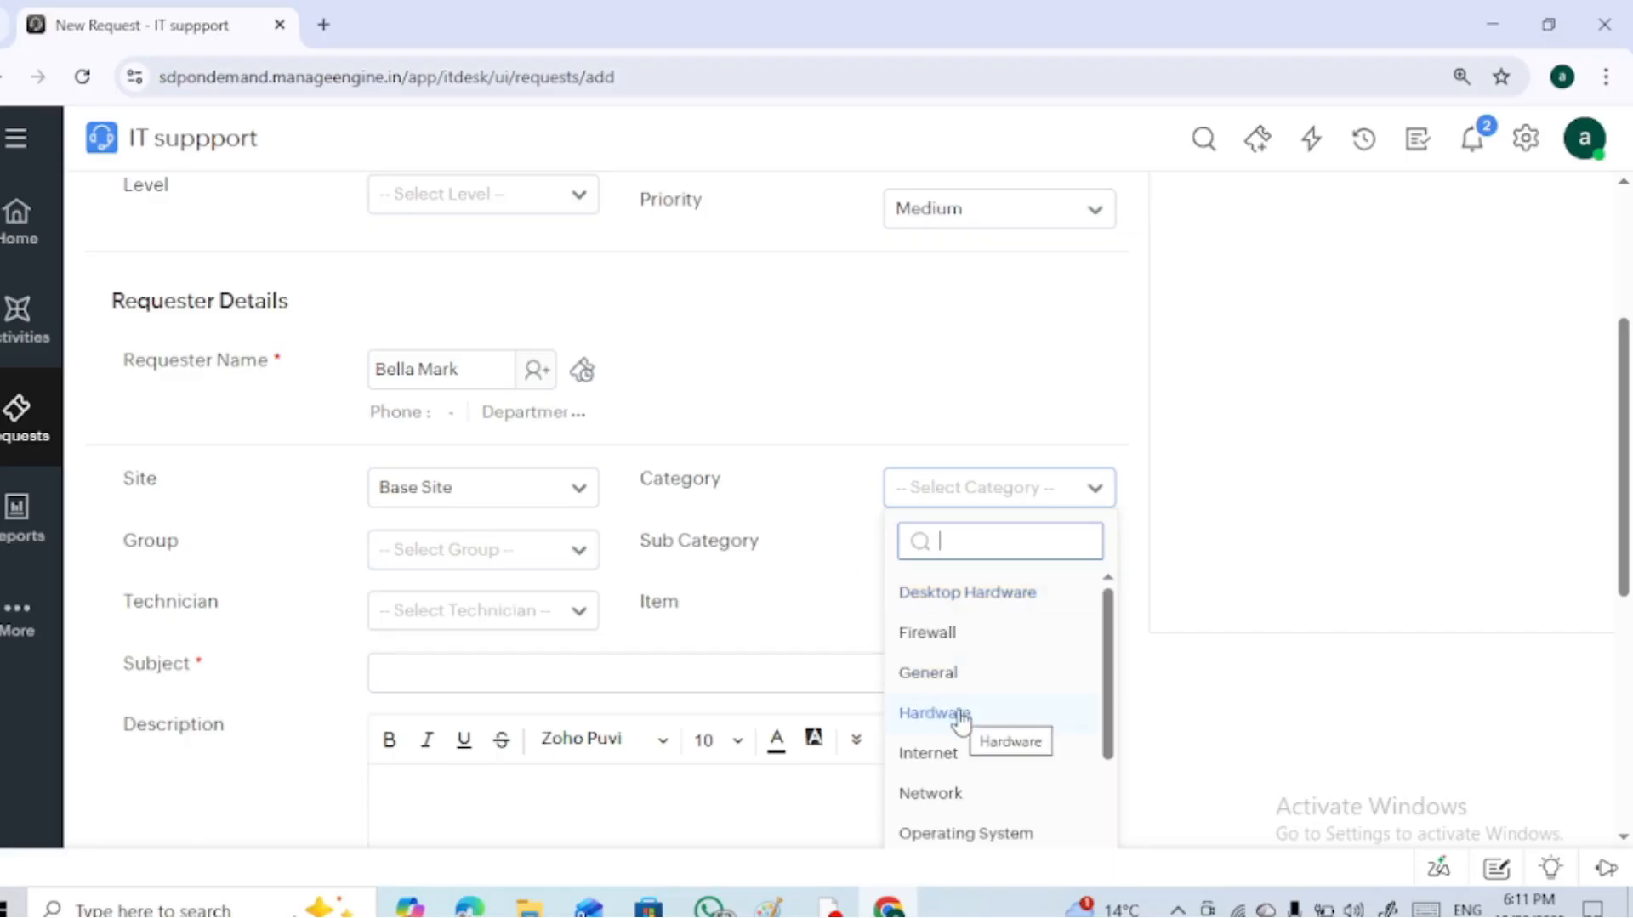
left_click_drag(1109, 668, 1116, 821)
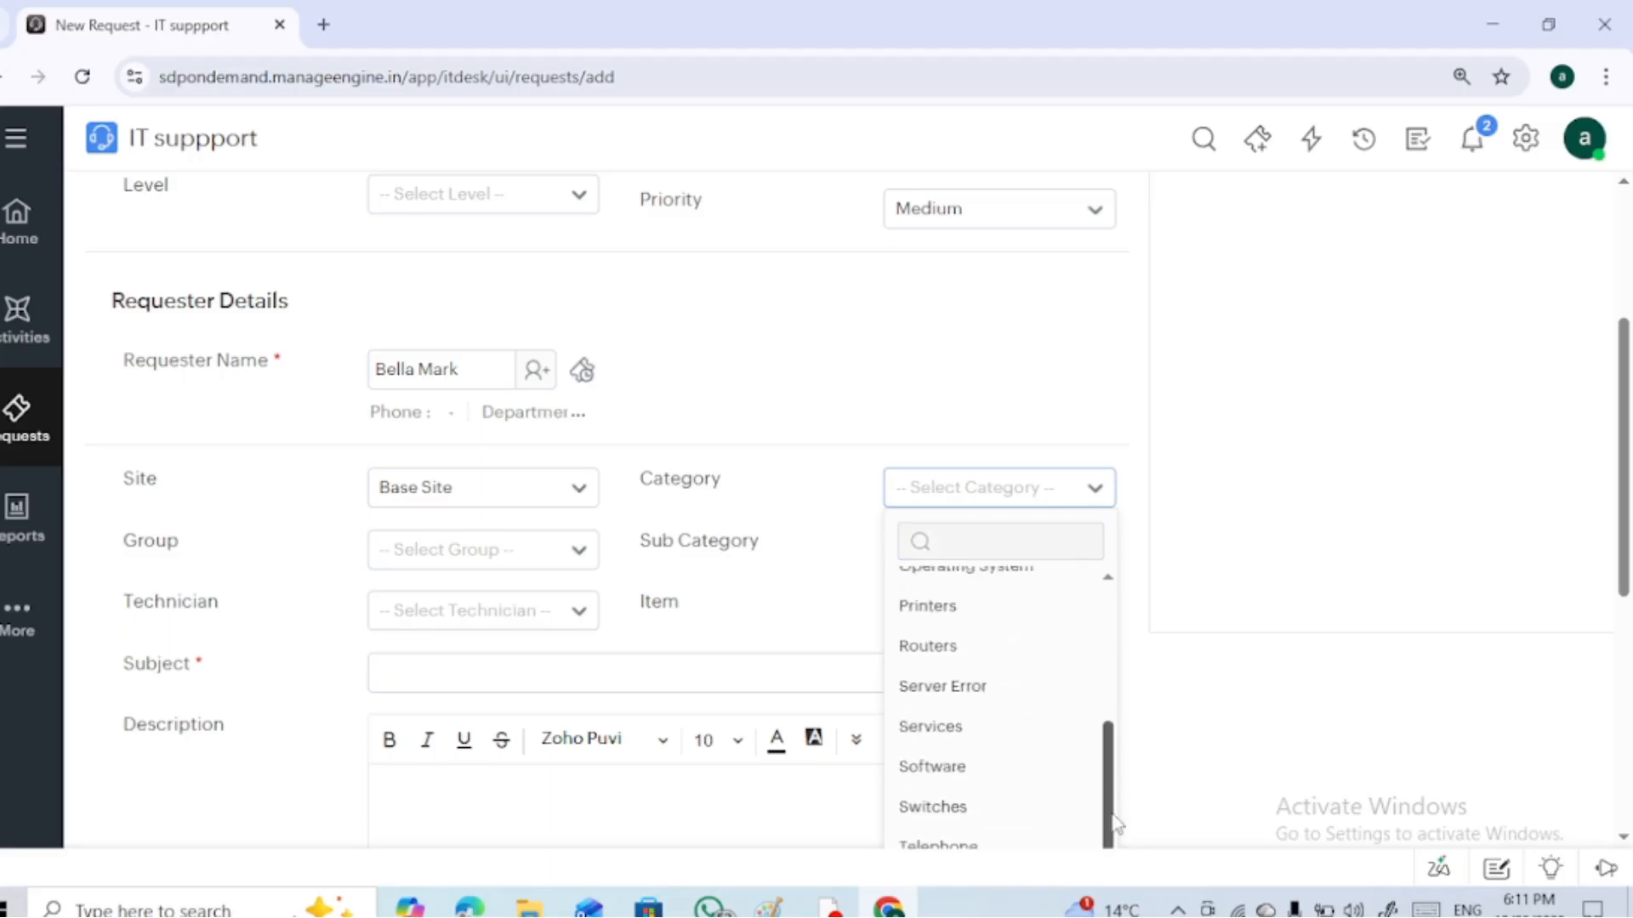
left_click(1002, 728)
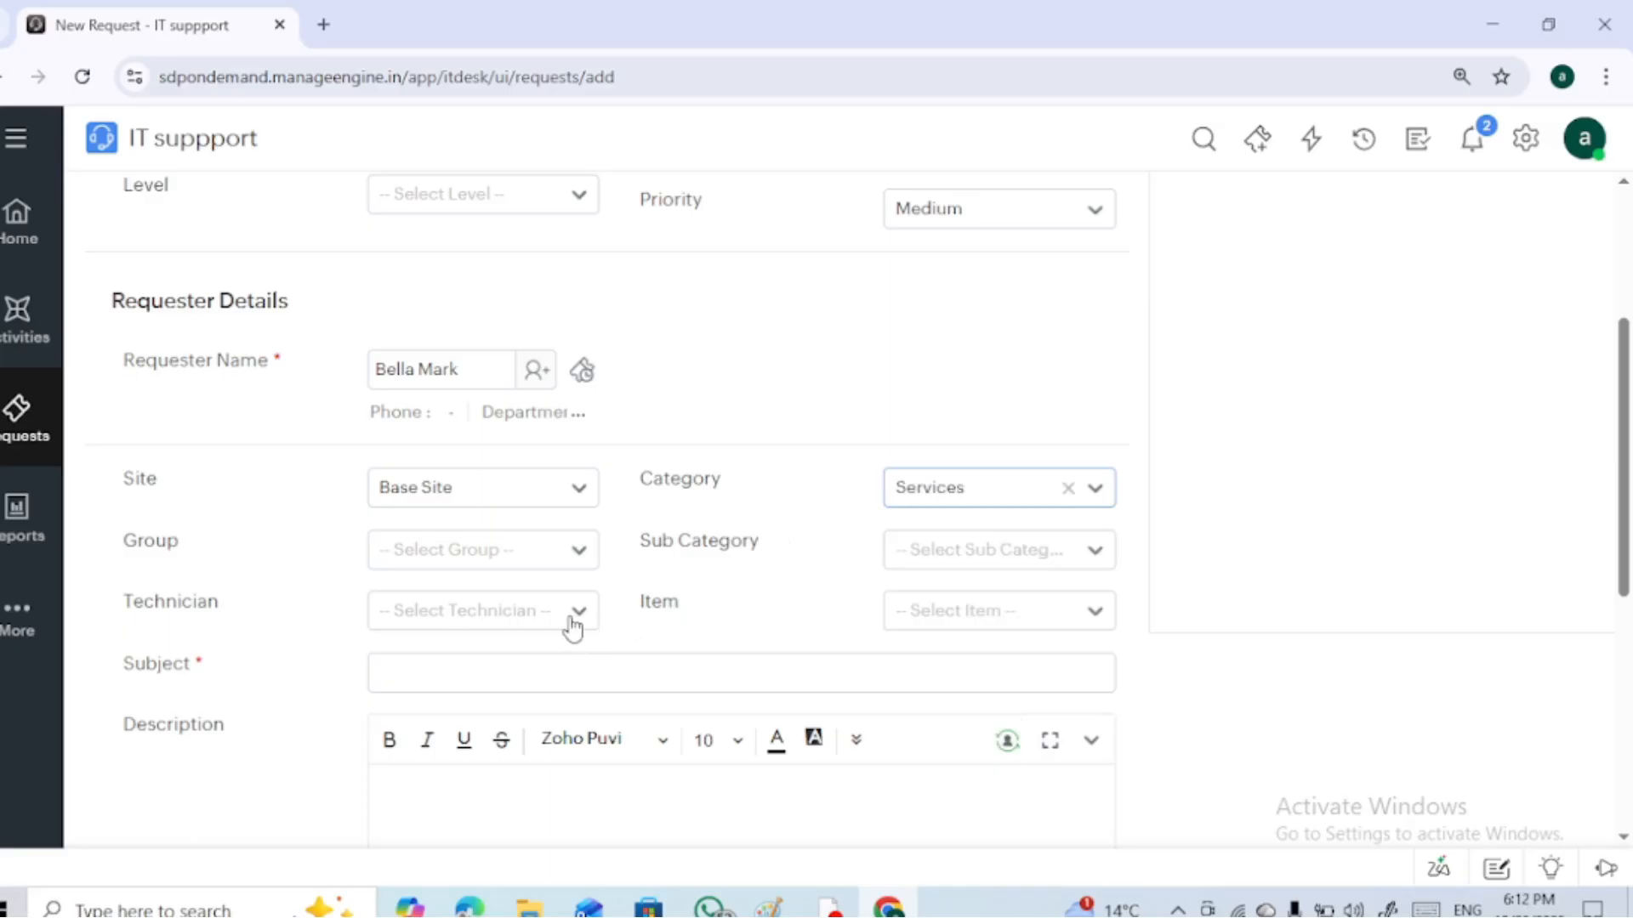
Set the incident's subject to "outlook issue" and submit the request
left_click(467, 670)
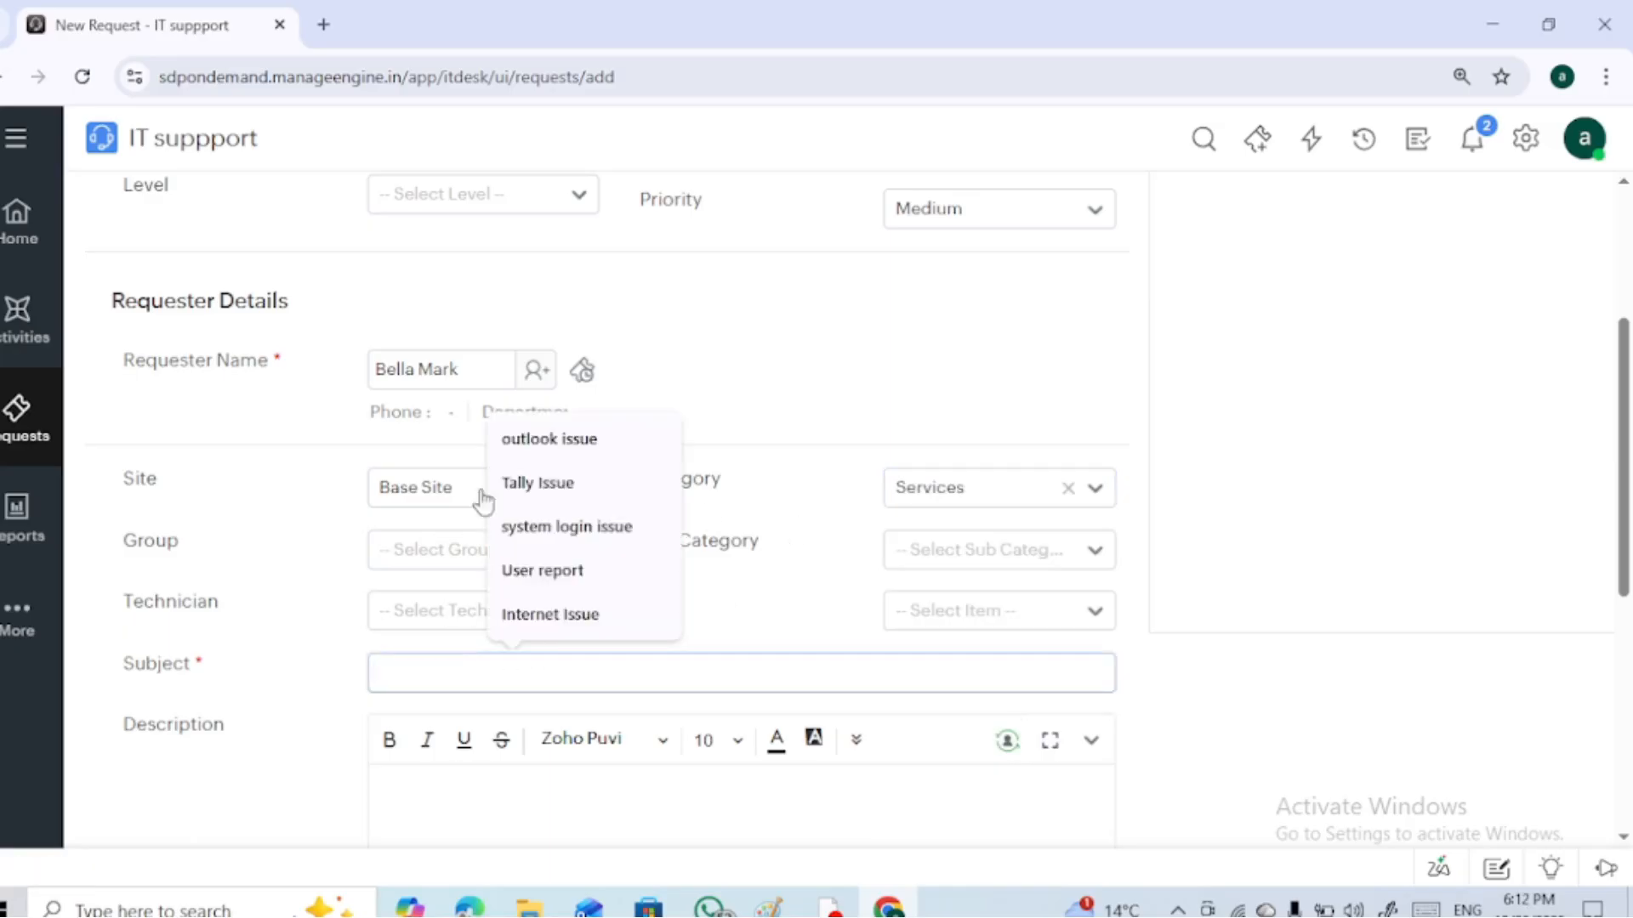
left_click(561, 450)
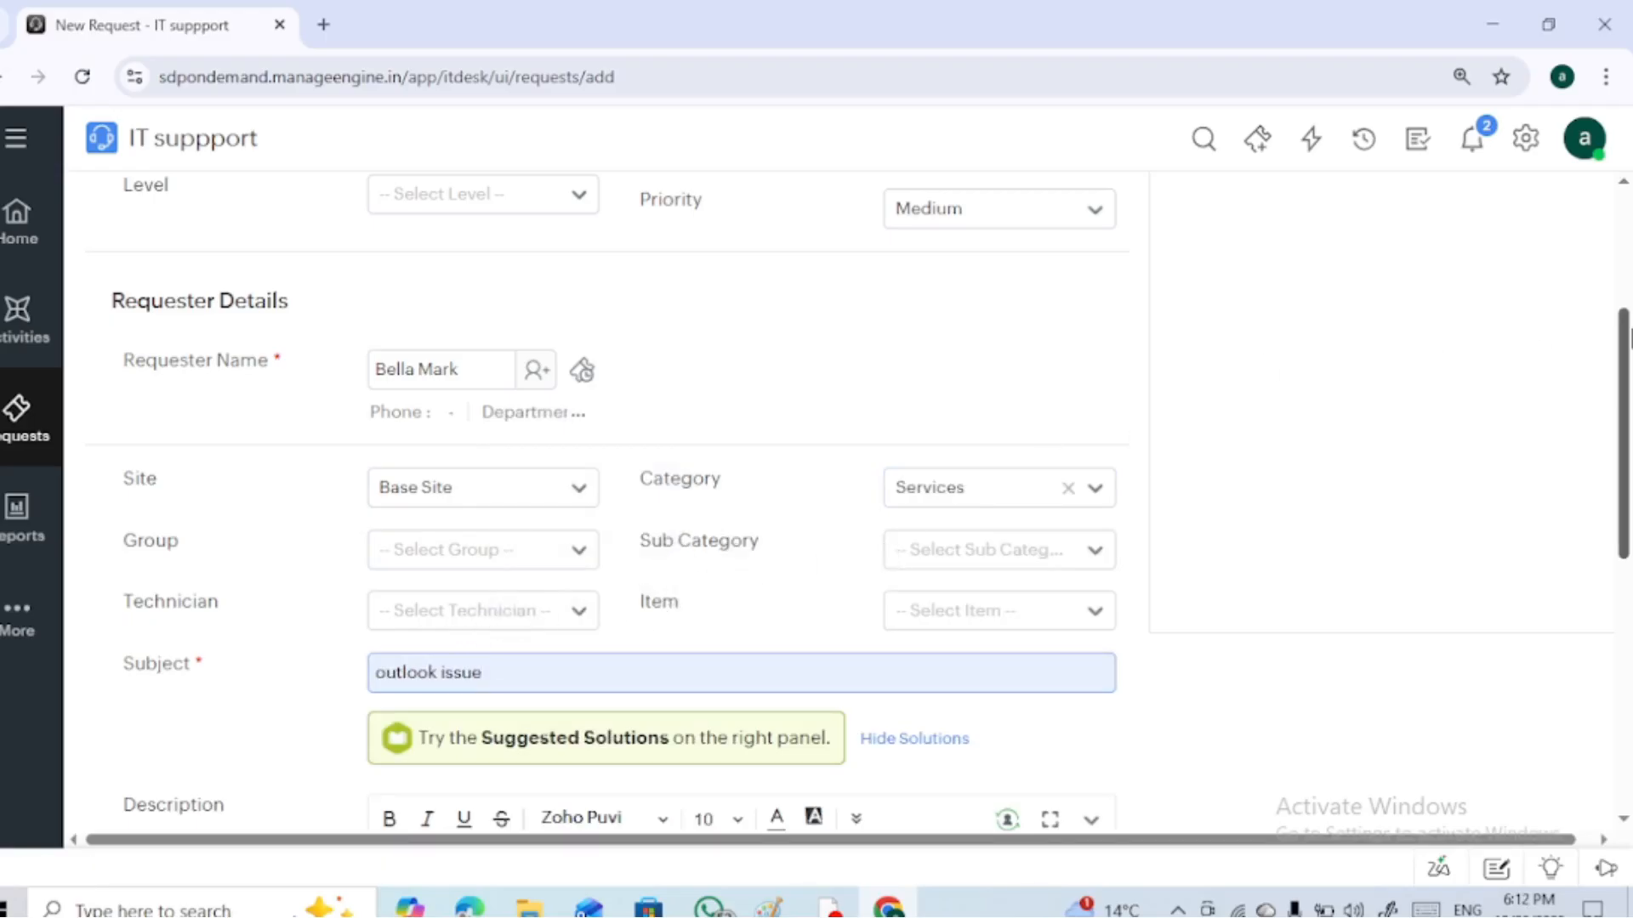
left_click_drag(1624, 357, 1624, 637)
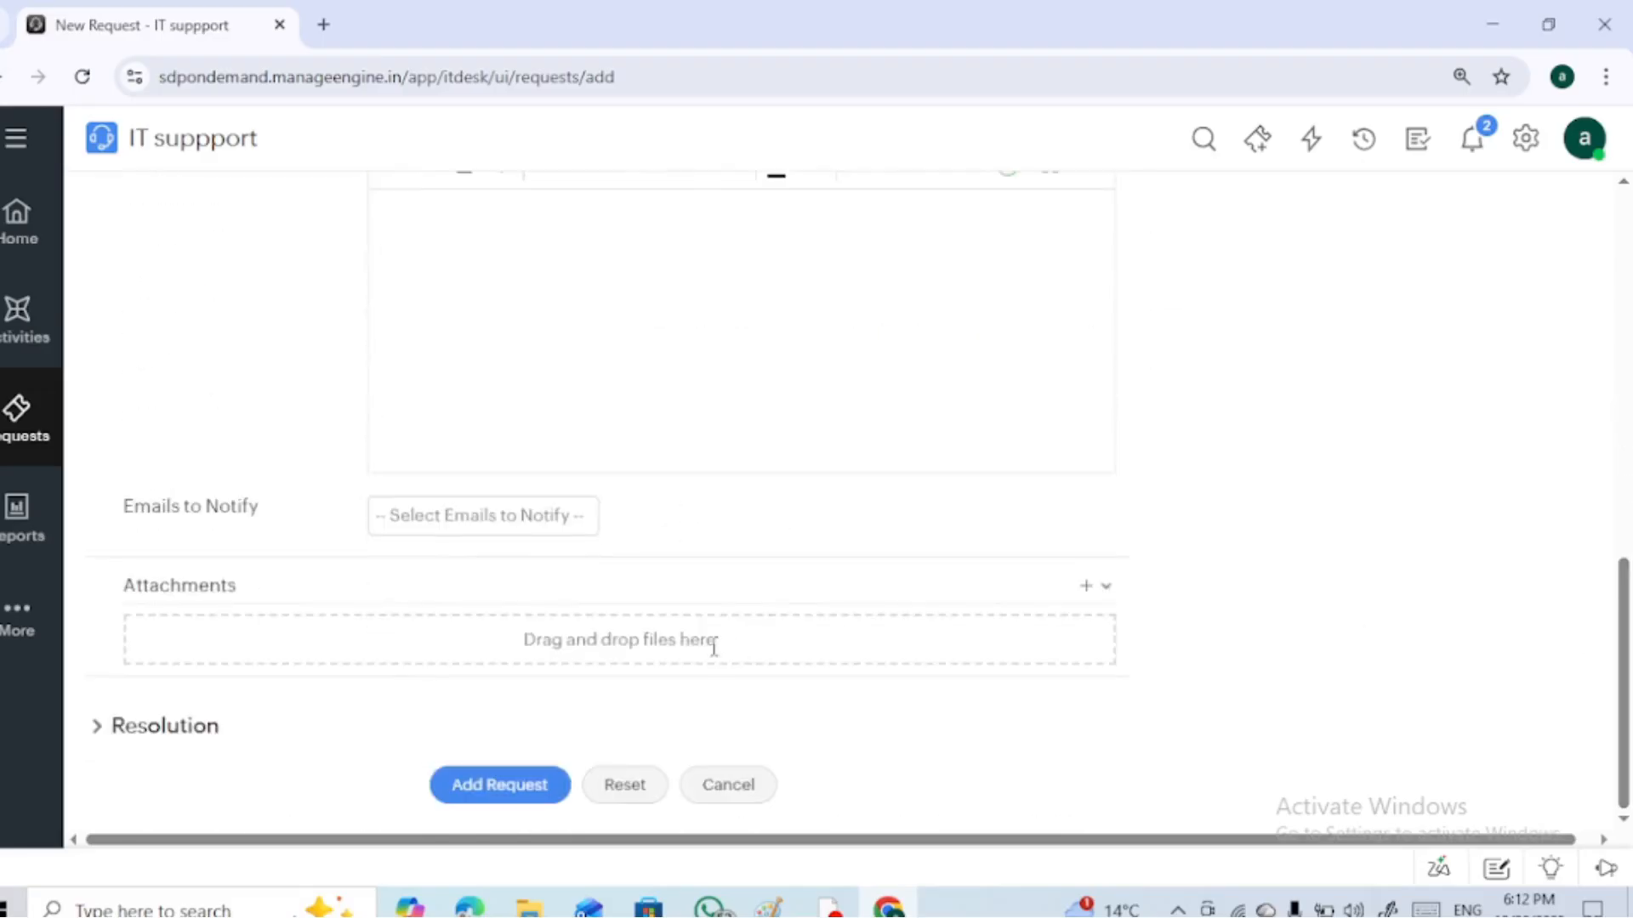
left_click(485, 791)
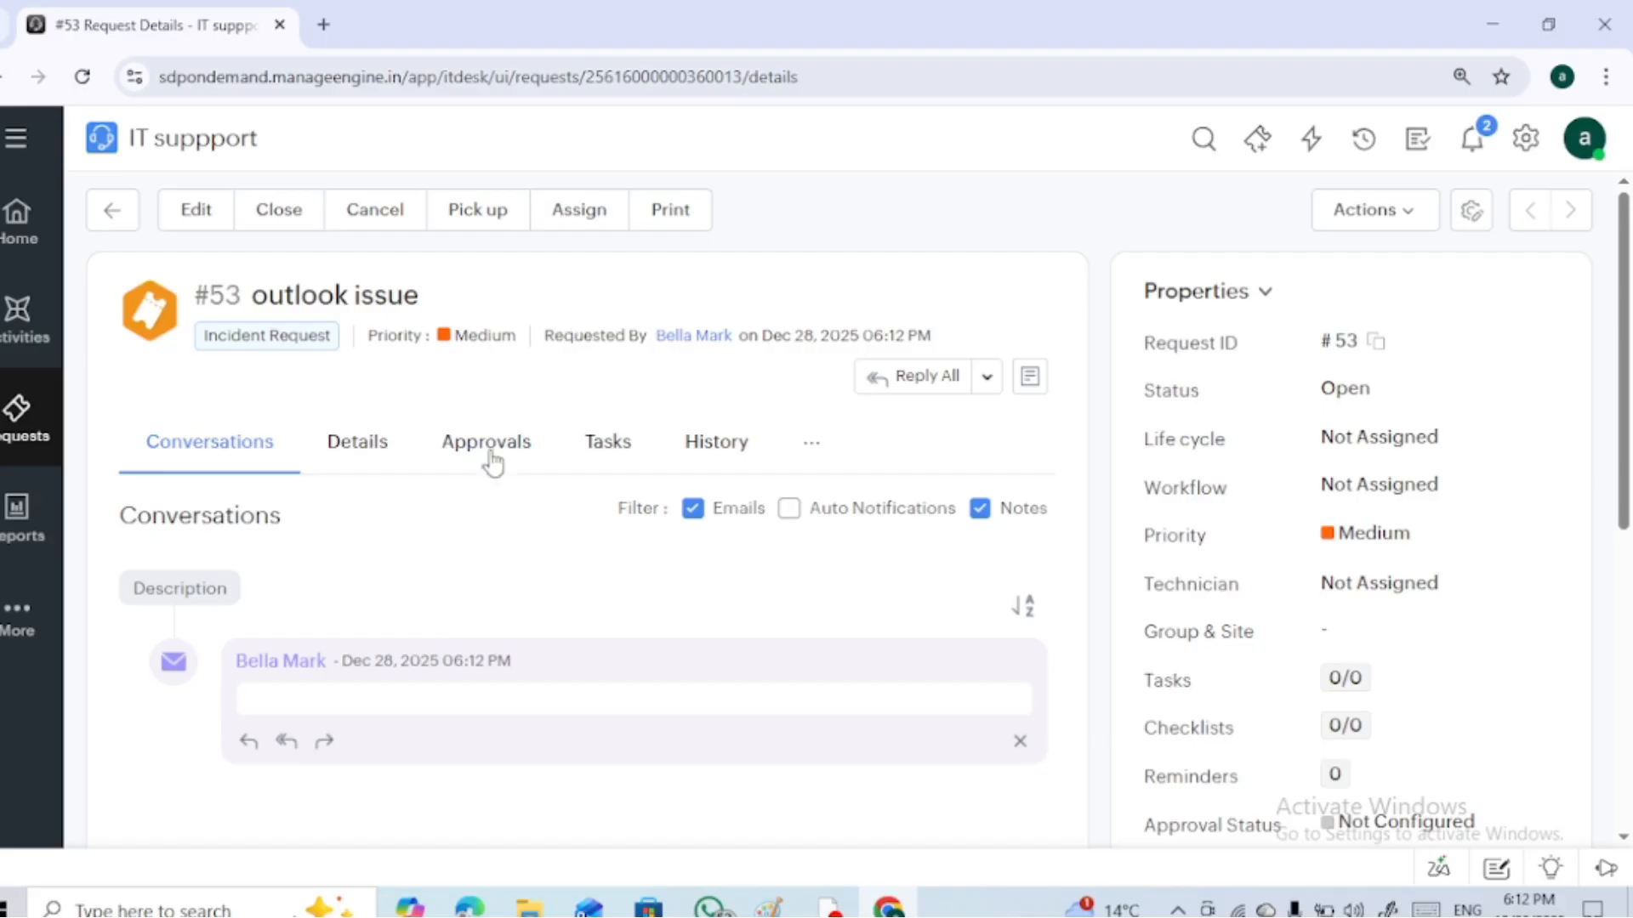
Start assigning the outlook issue request and set its group to Operations at the Base Site
left_click(576, 223)
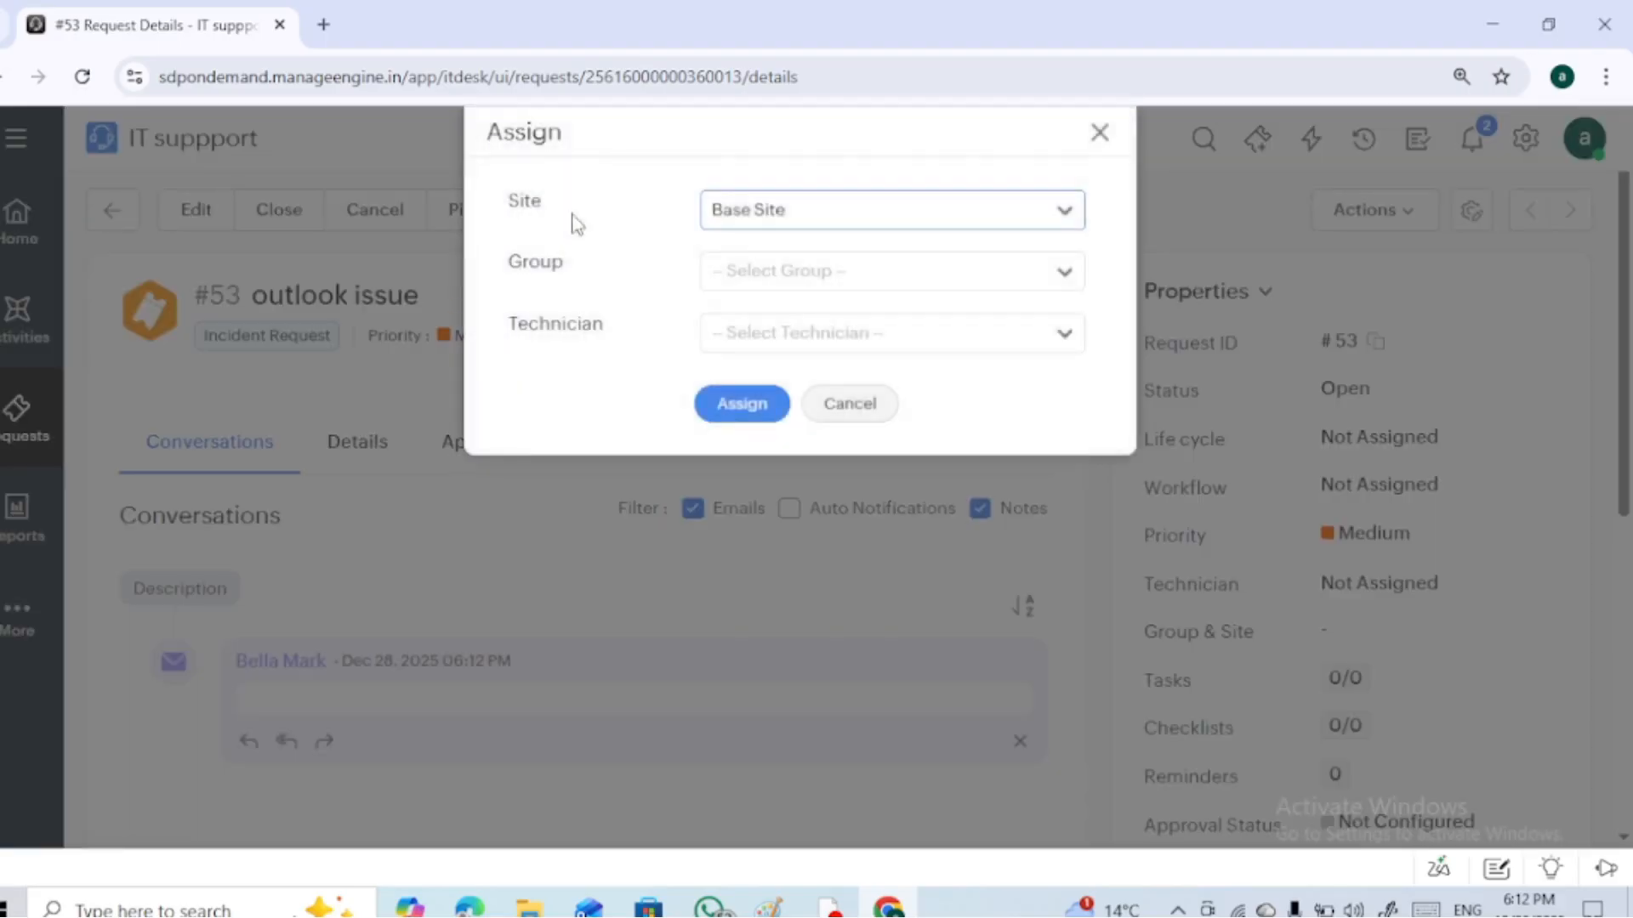
left_click(765, 271)
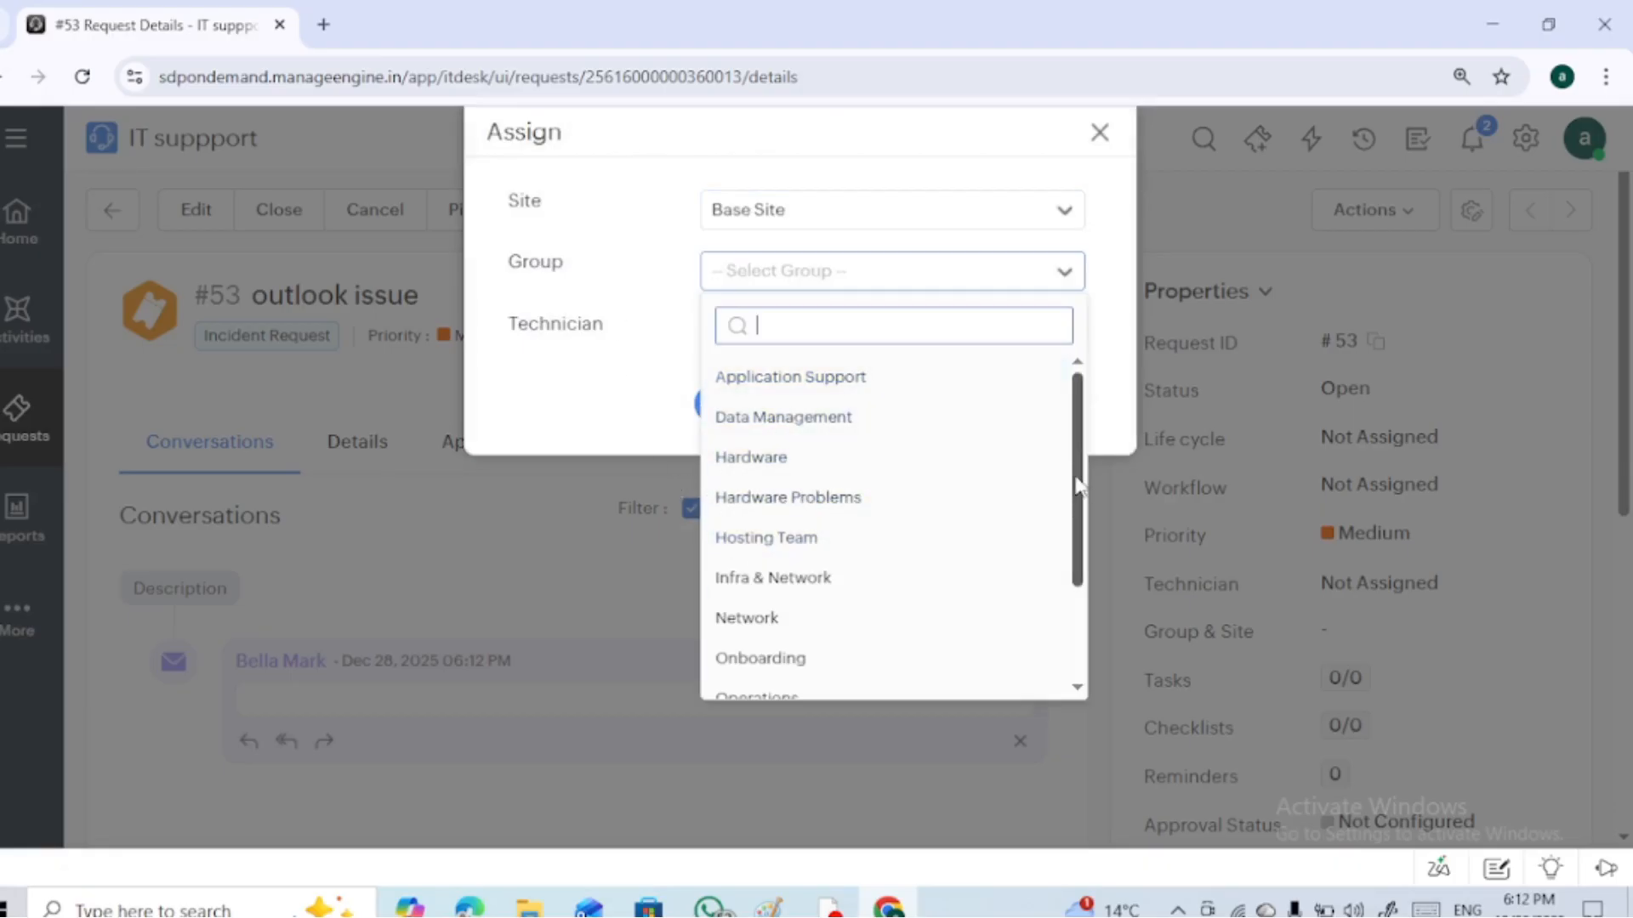
left_click_drag(1078, 485, 1082, 619)
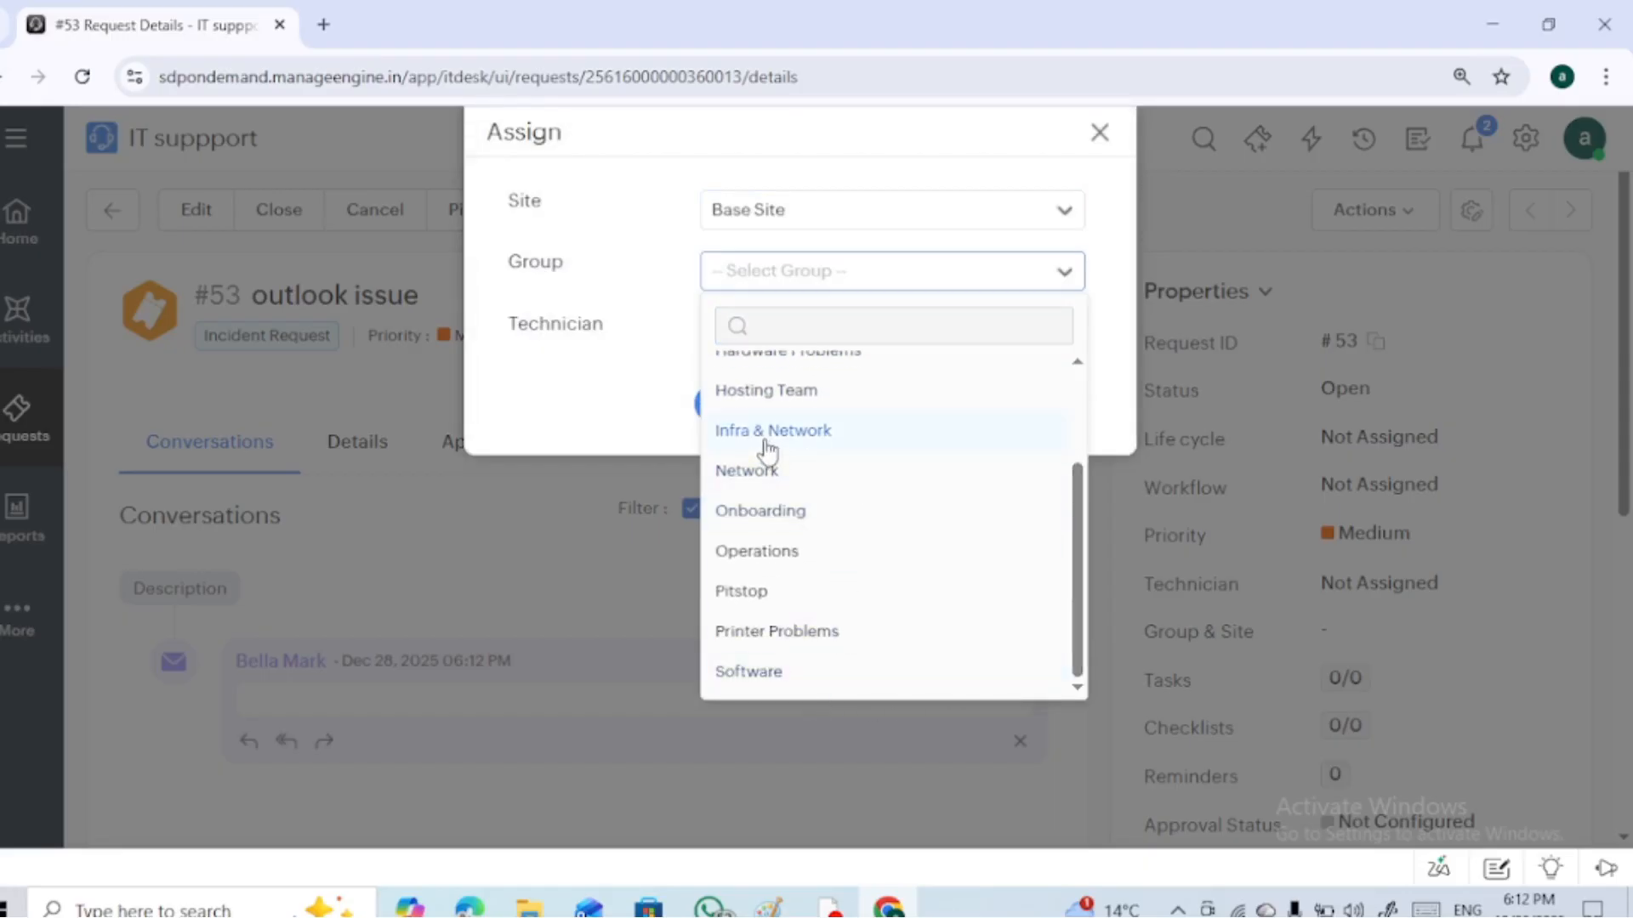
left_click(776, 511)
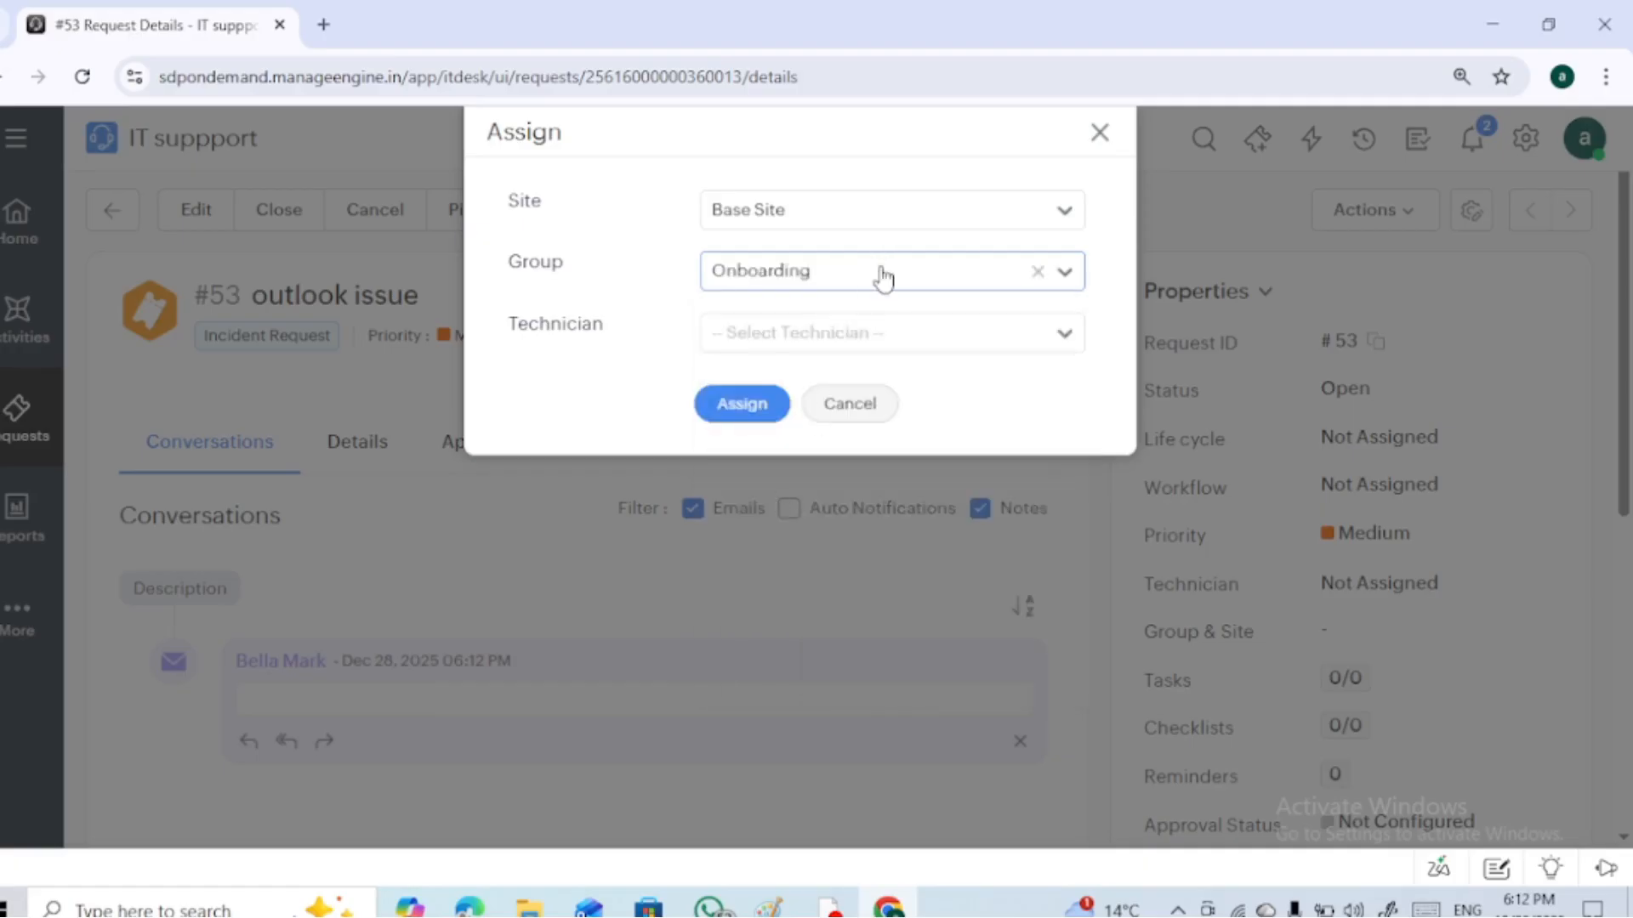
left_click(984, 273)
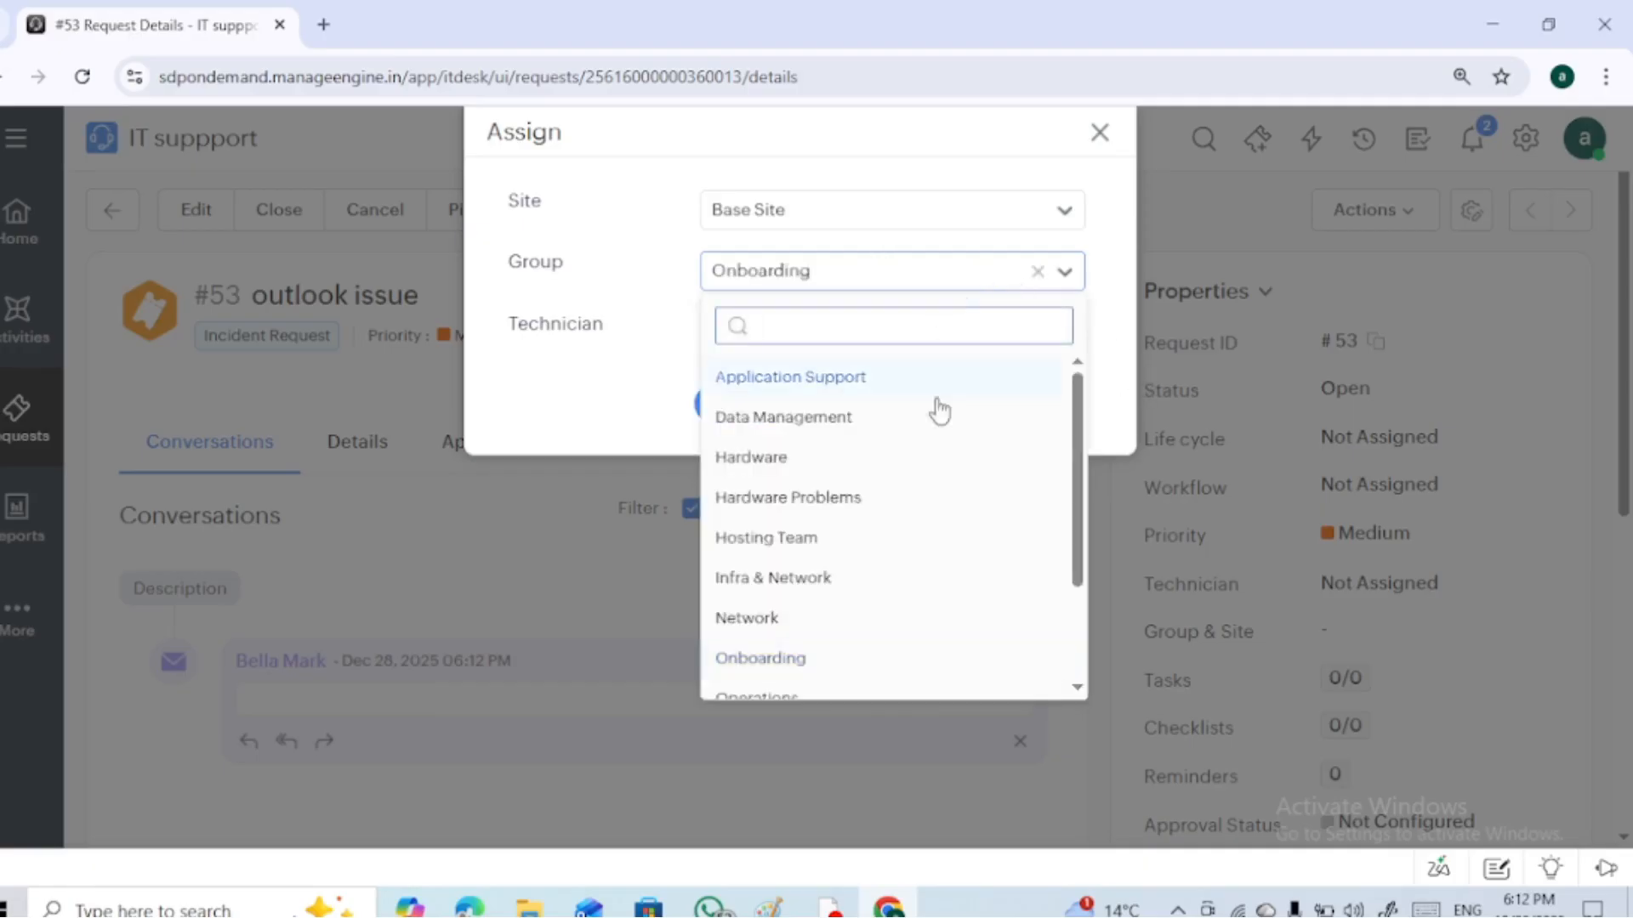
left_click_drag(1076, 506, 1071, 431)
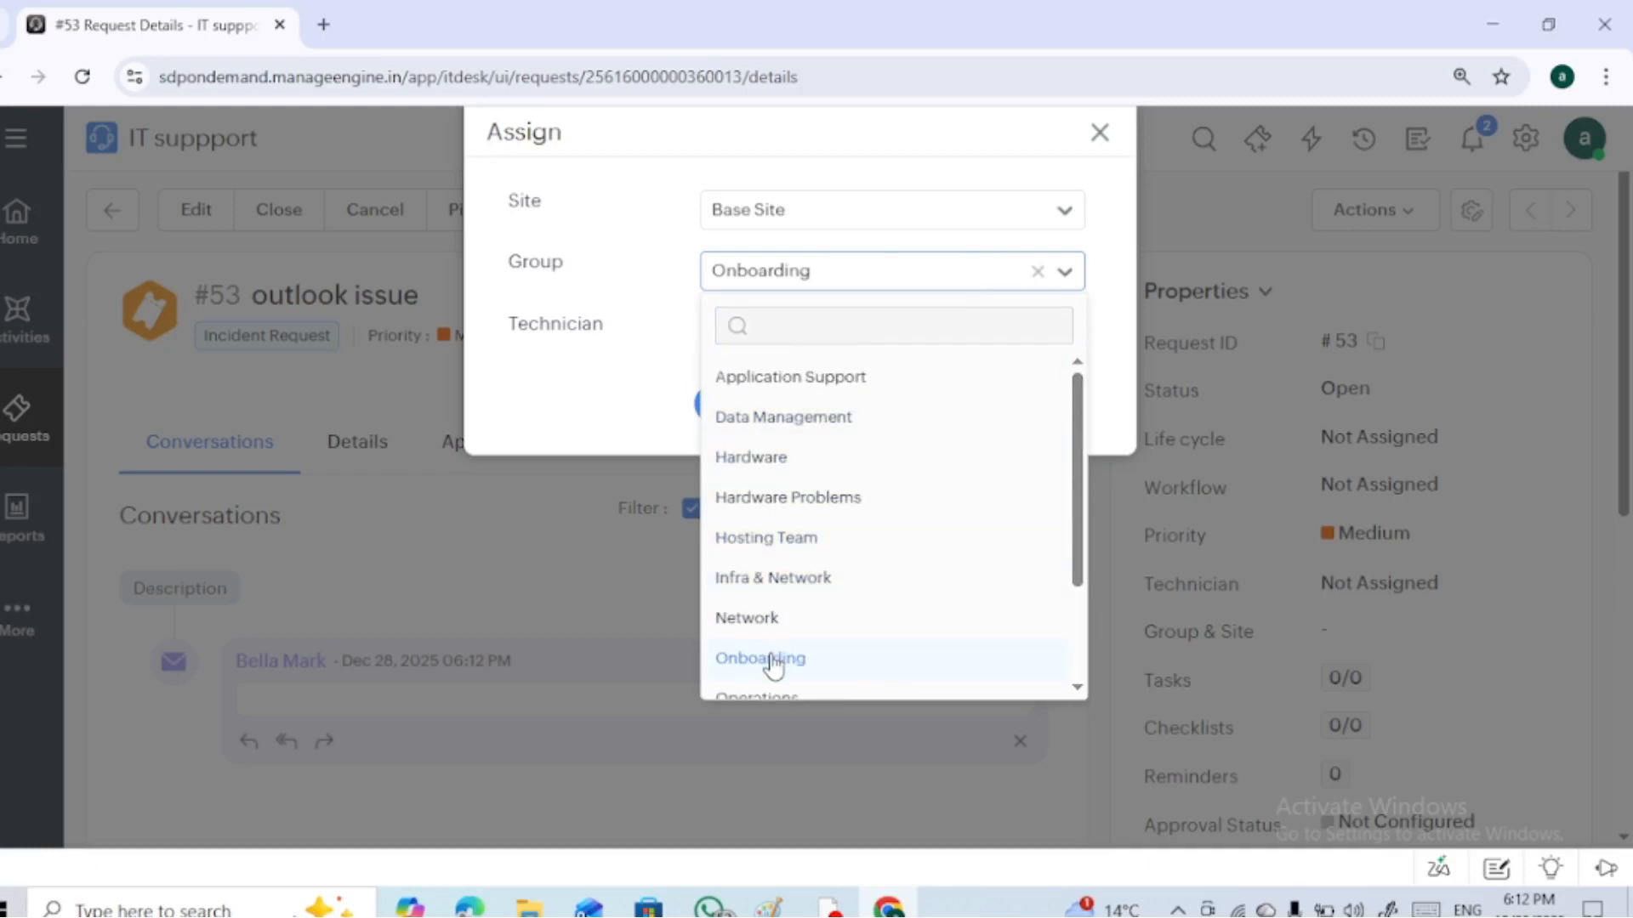
left_click(776, 698)
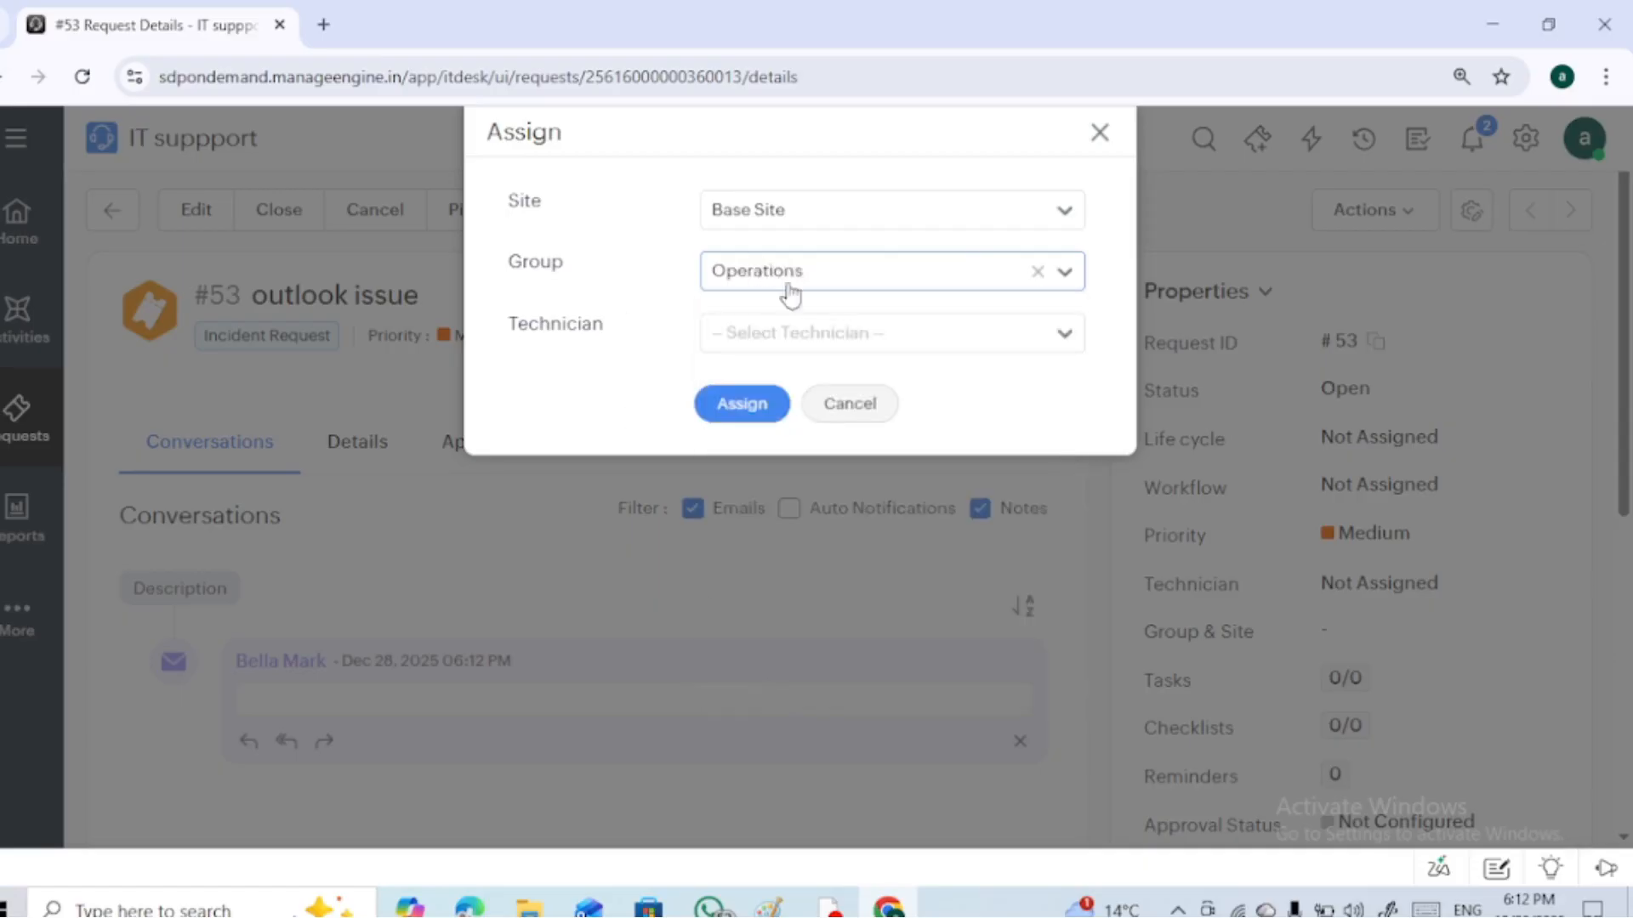
Choose the second technician in the list and assign the request to that person
left_click(816, 339)
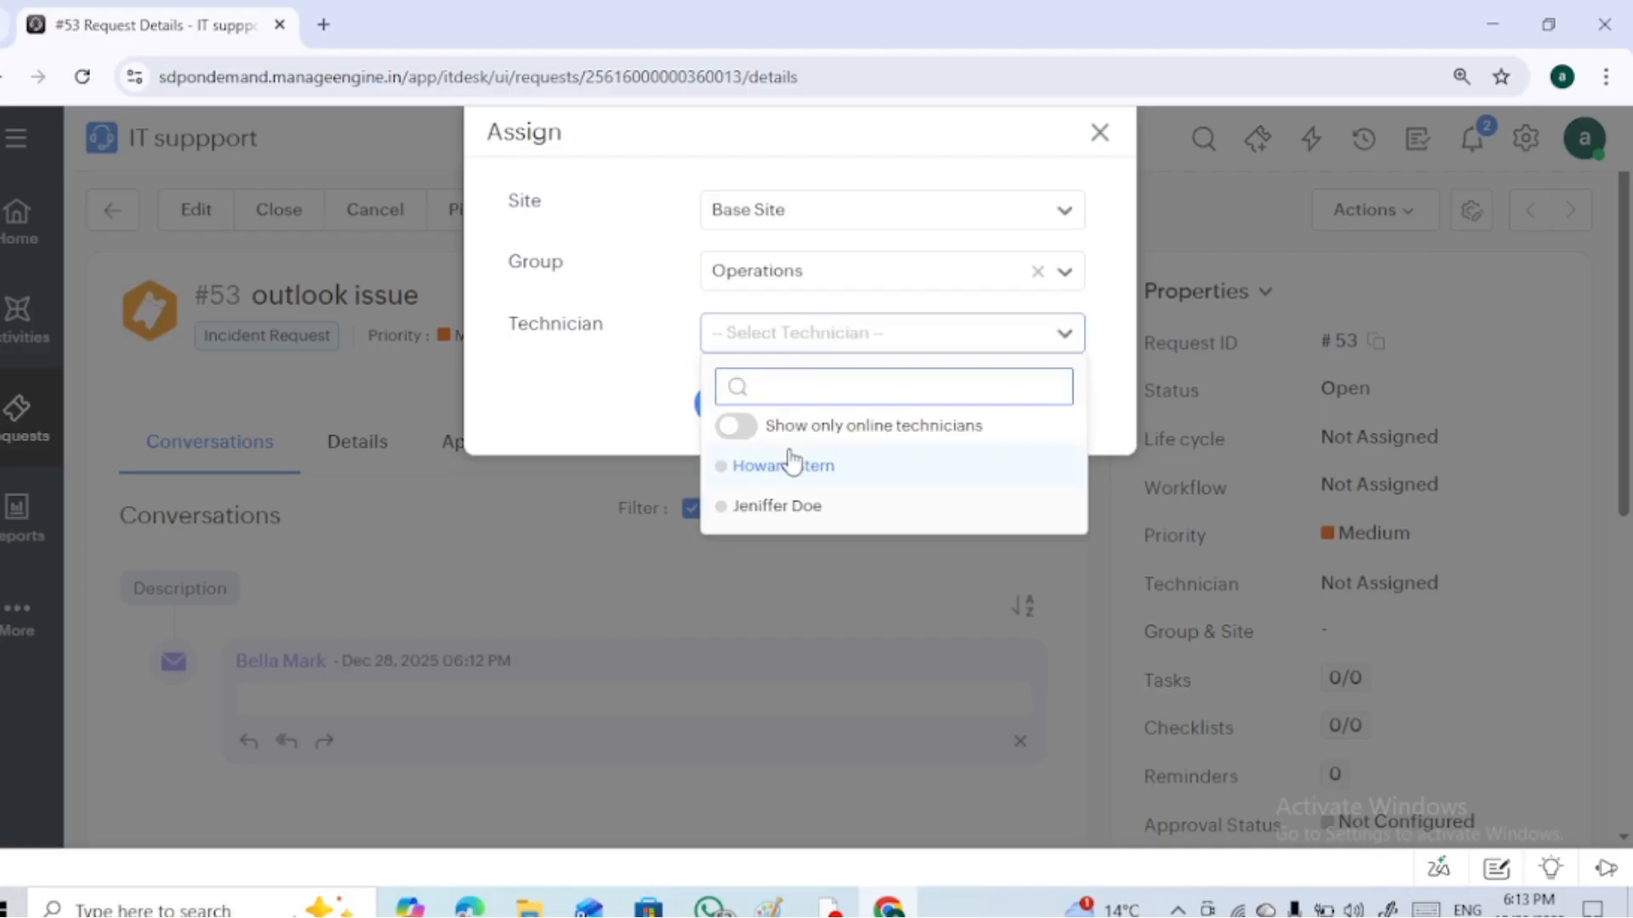
left_click(840, 507)
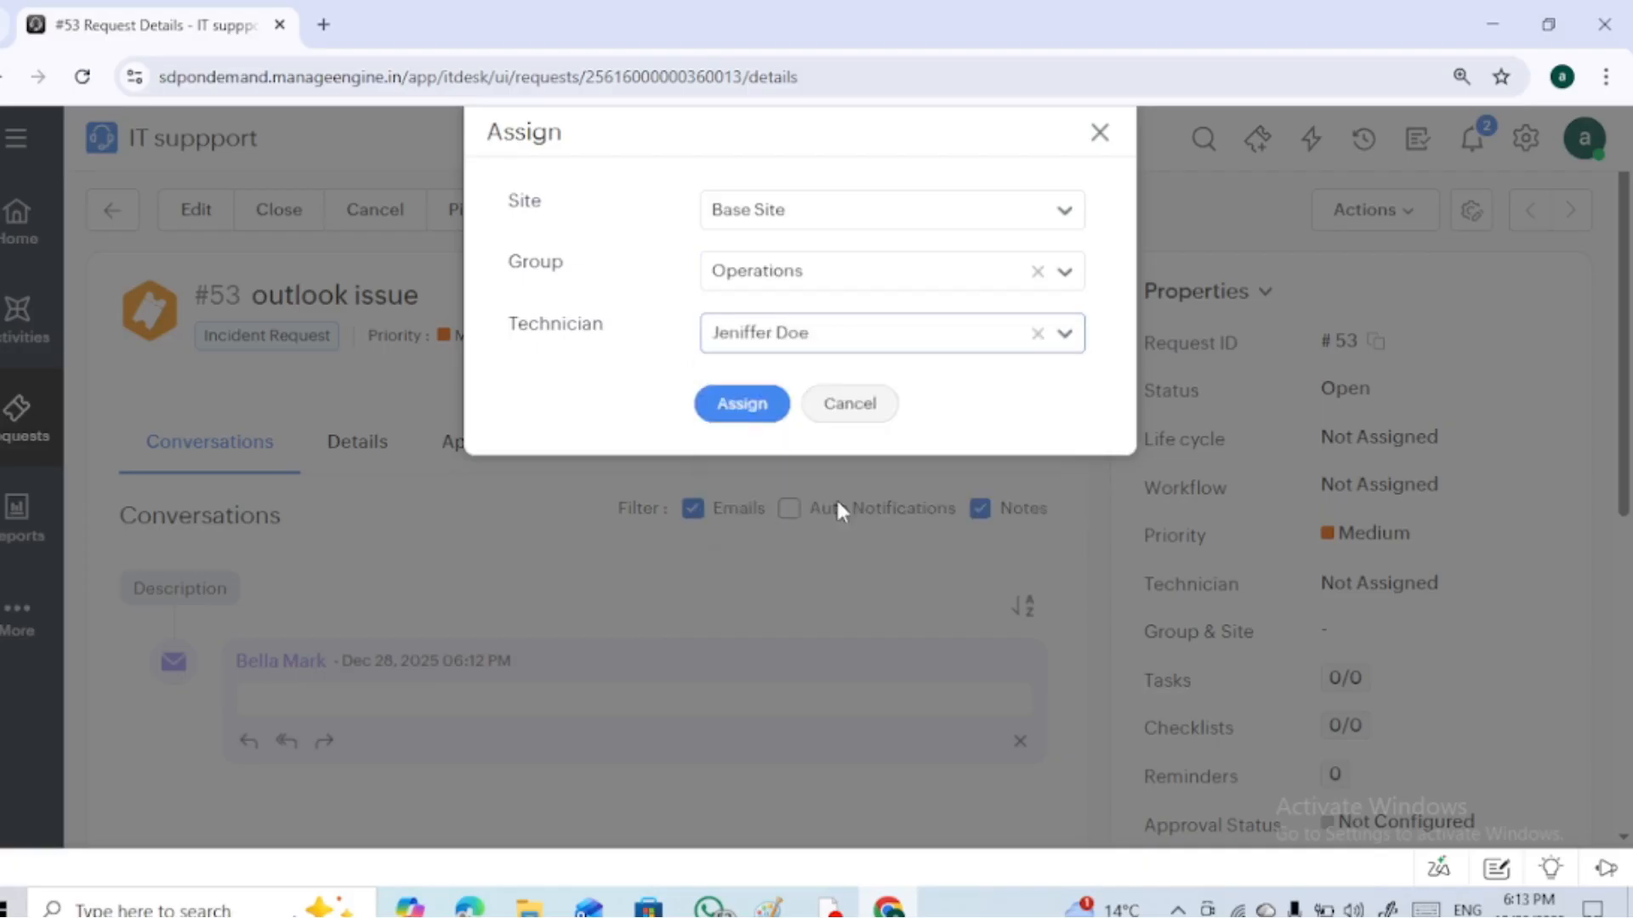
left_click(745, 421)
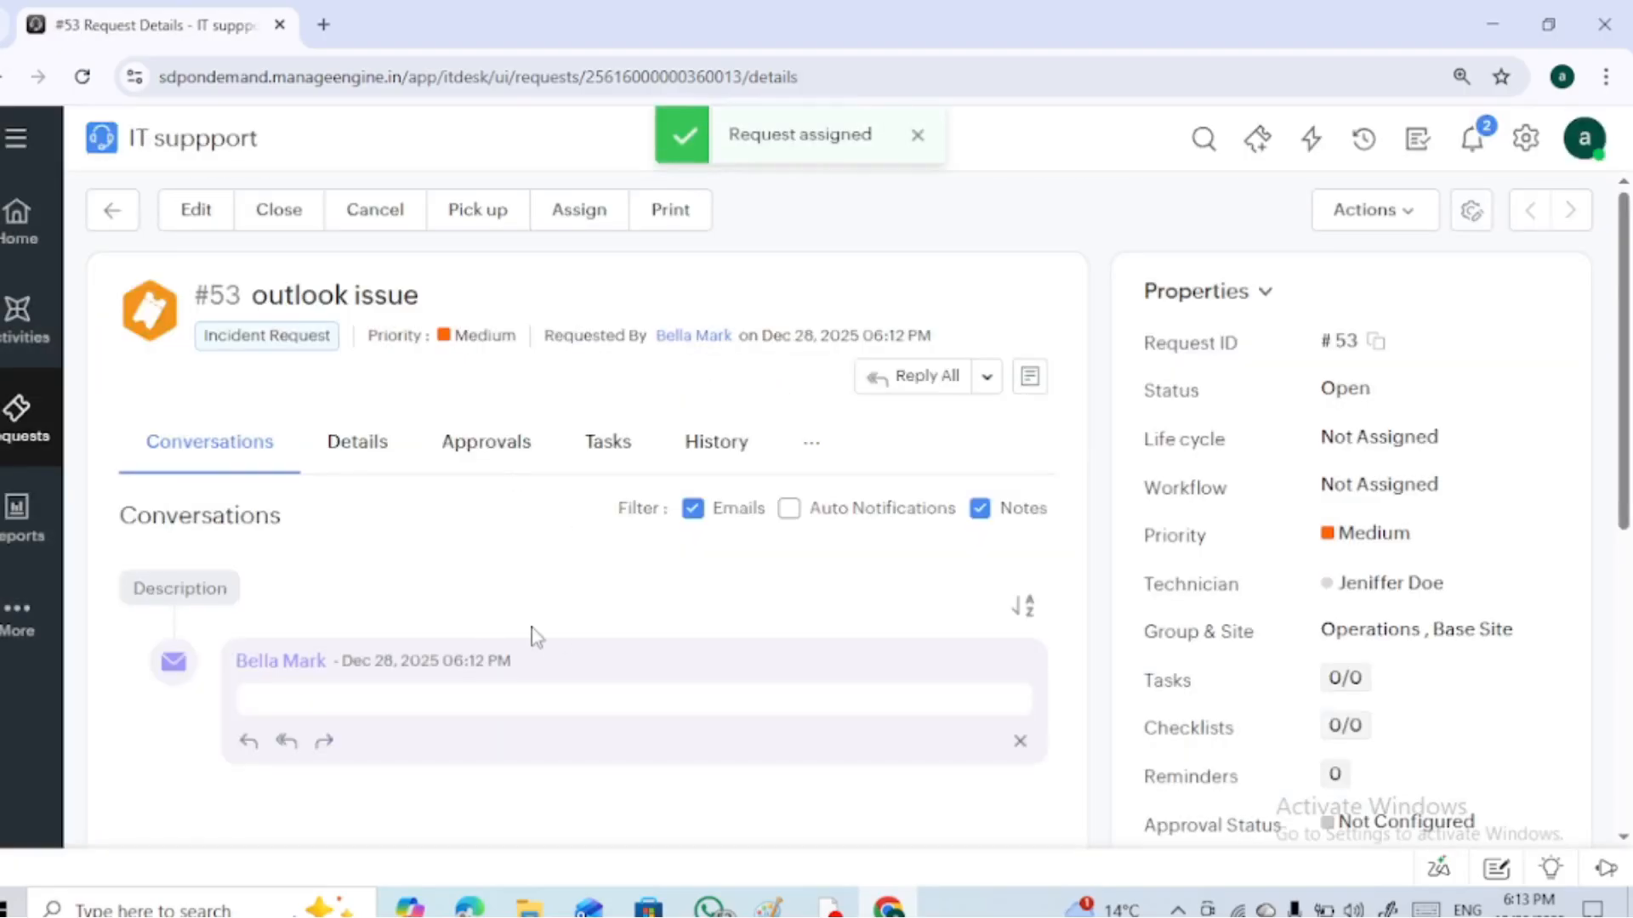
Set the request's status to On Hold with the comment "Waiting for user confirmation" and save it
scroll(1624, 353, "down", 7)
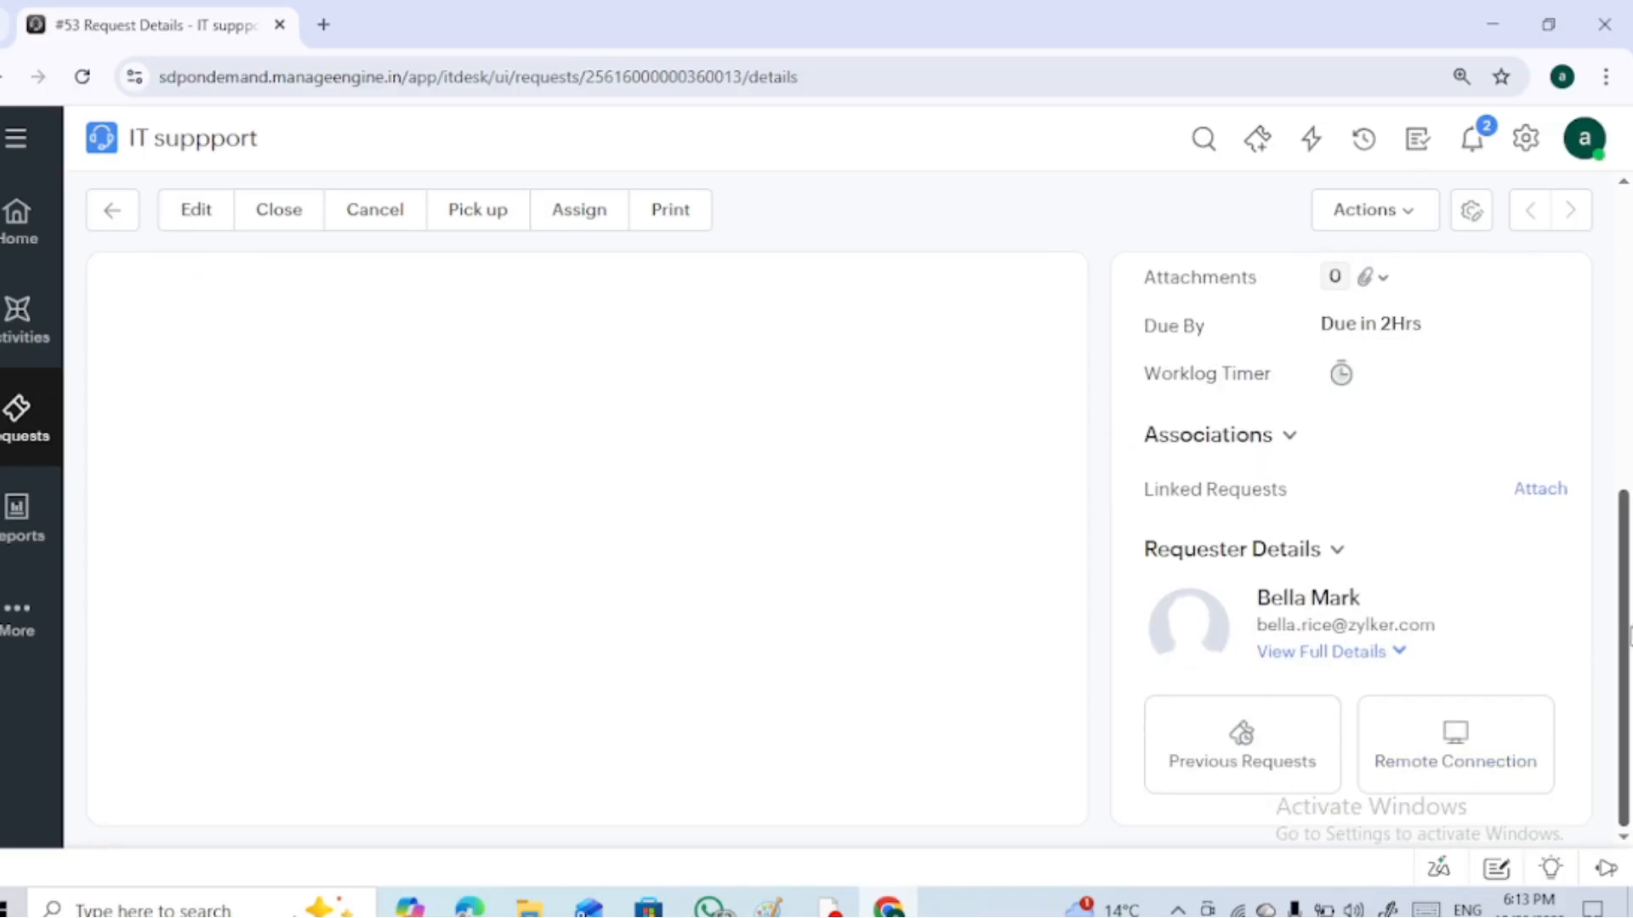
left_click_drag(1626, 638, 1628, 293)
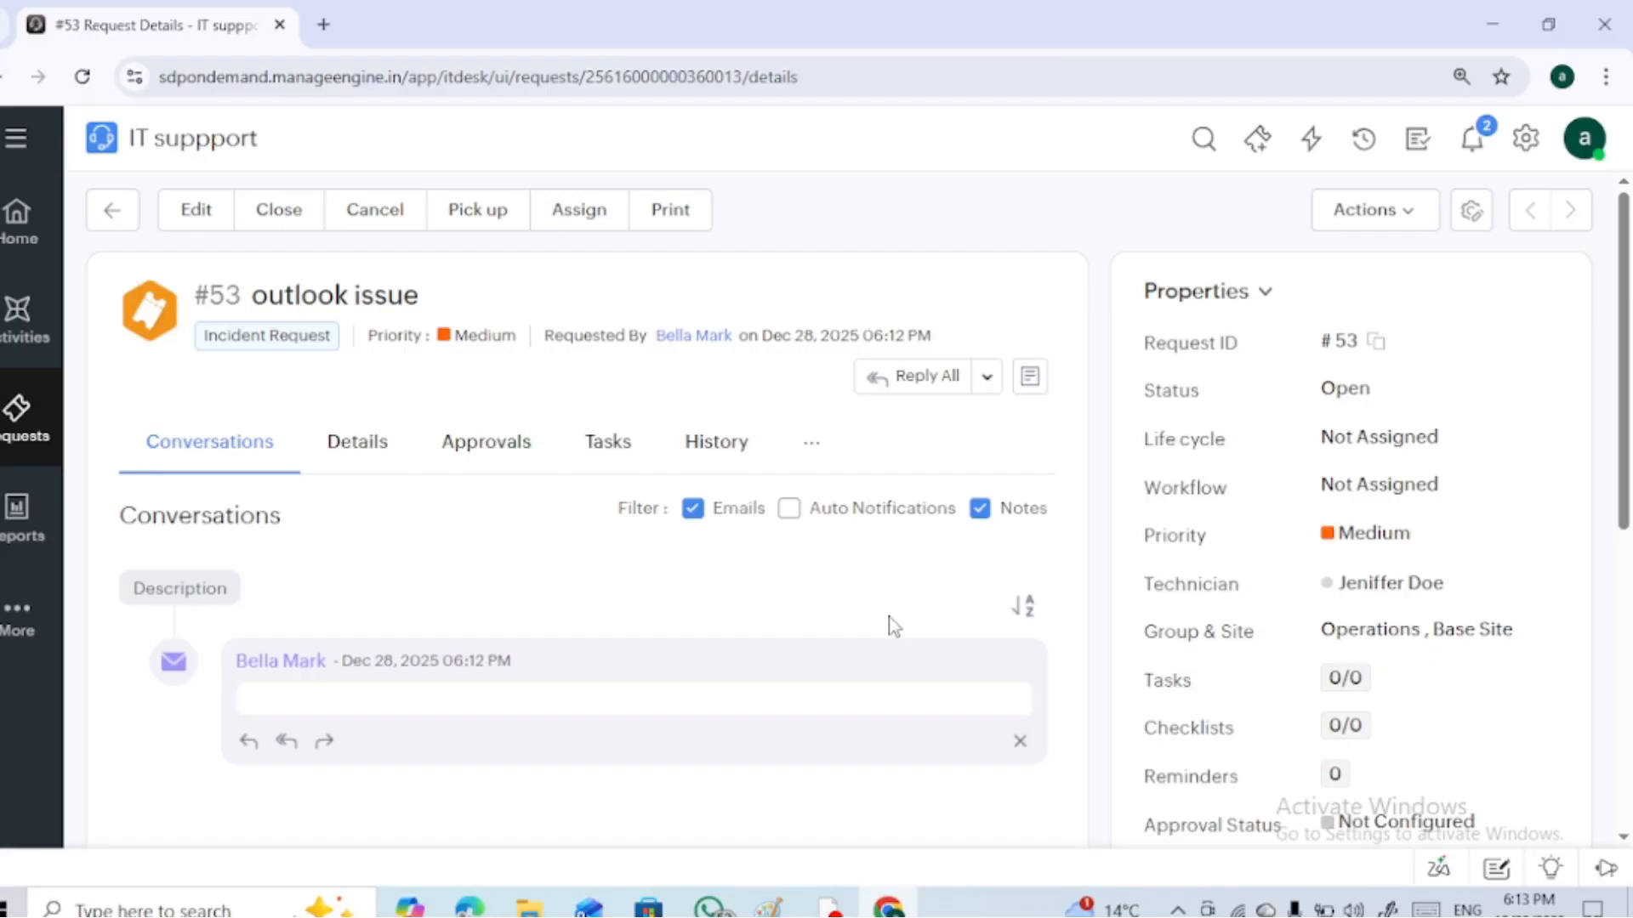
left_click_drag(1140, 391, 1206, 408)
left_click(1382, 393)
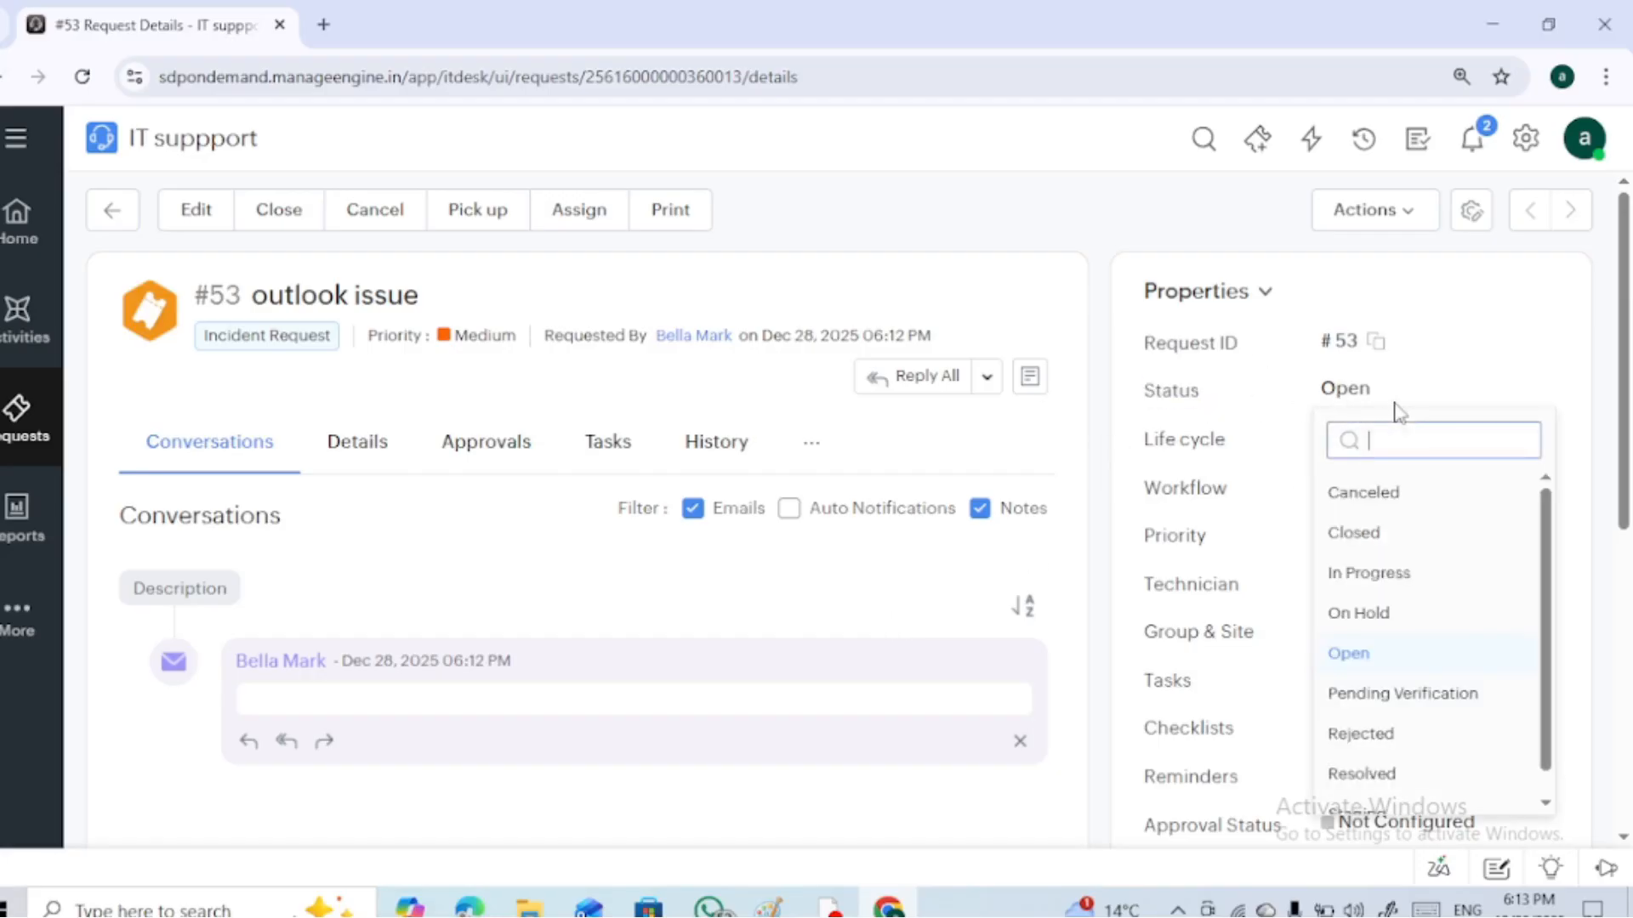
left_click(1357, 613)
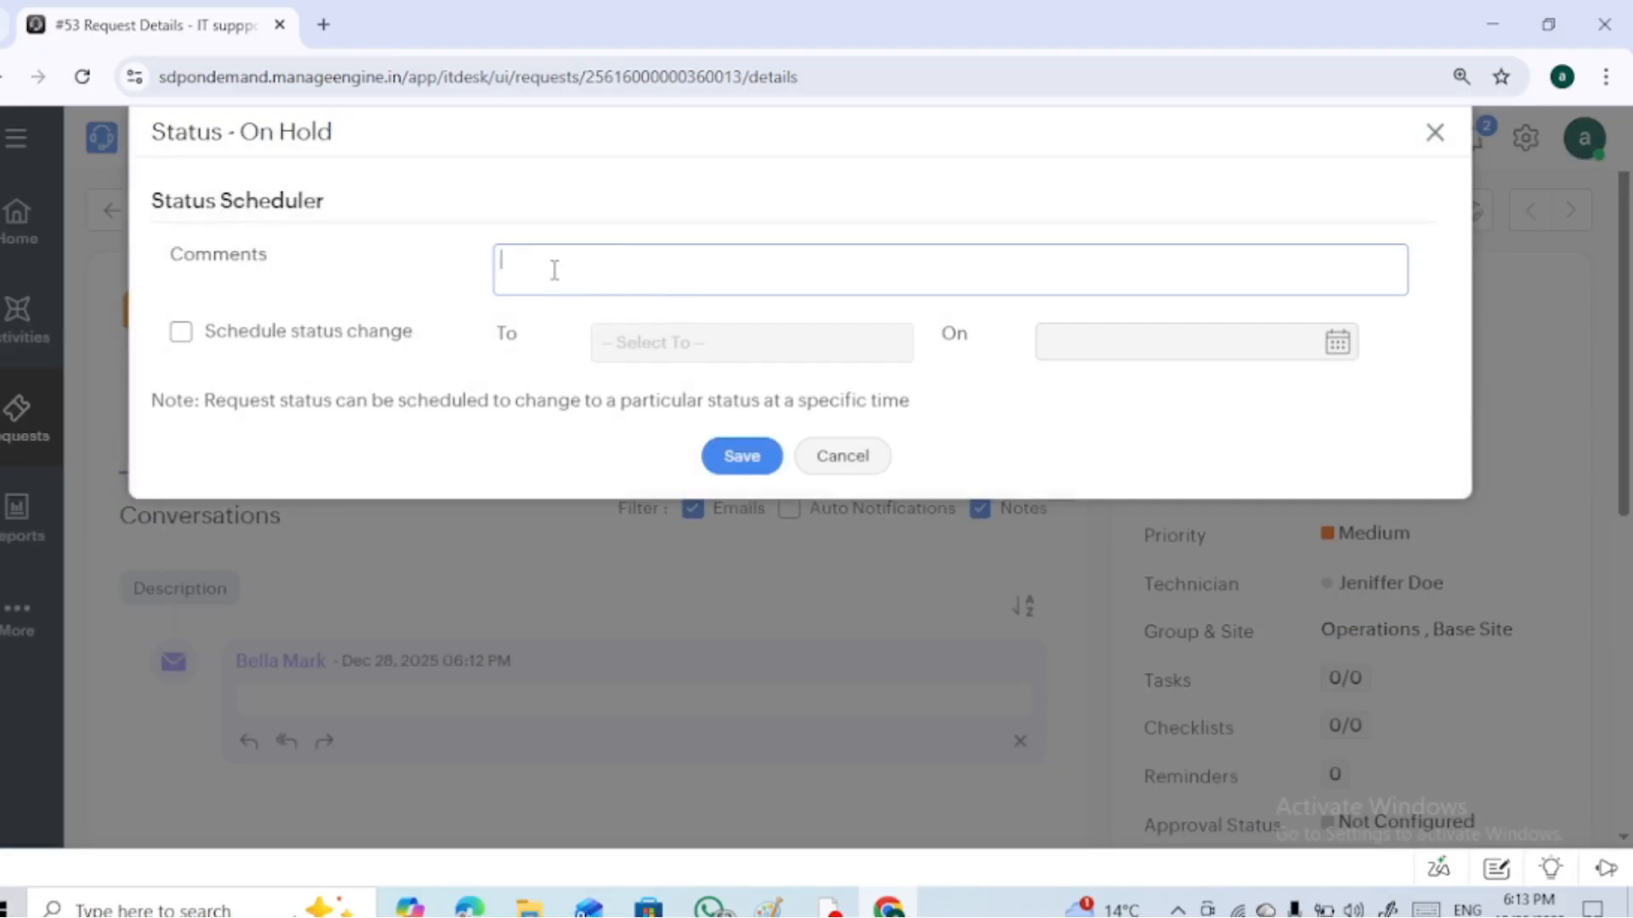
type("Waiting for")
type("user confirmation")
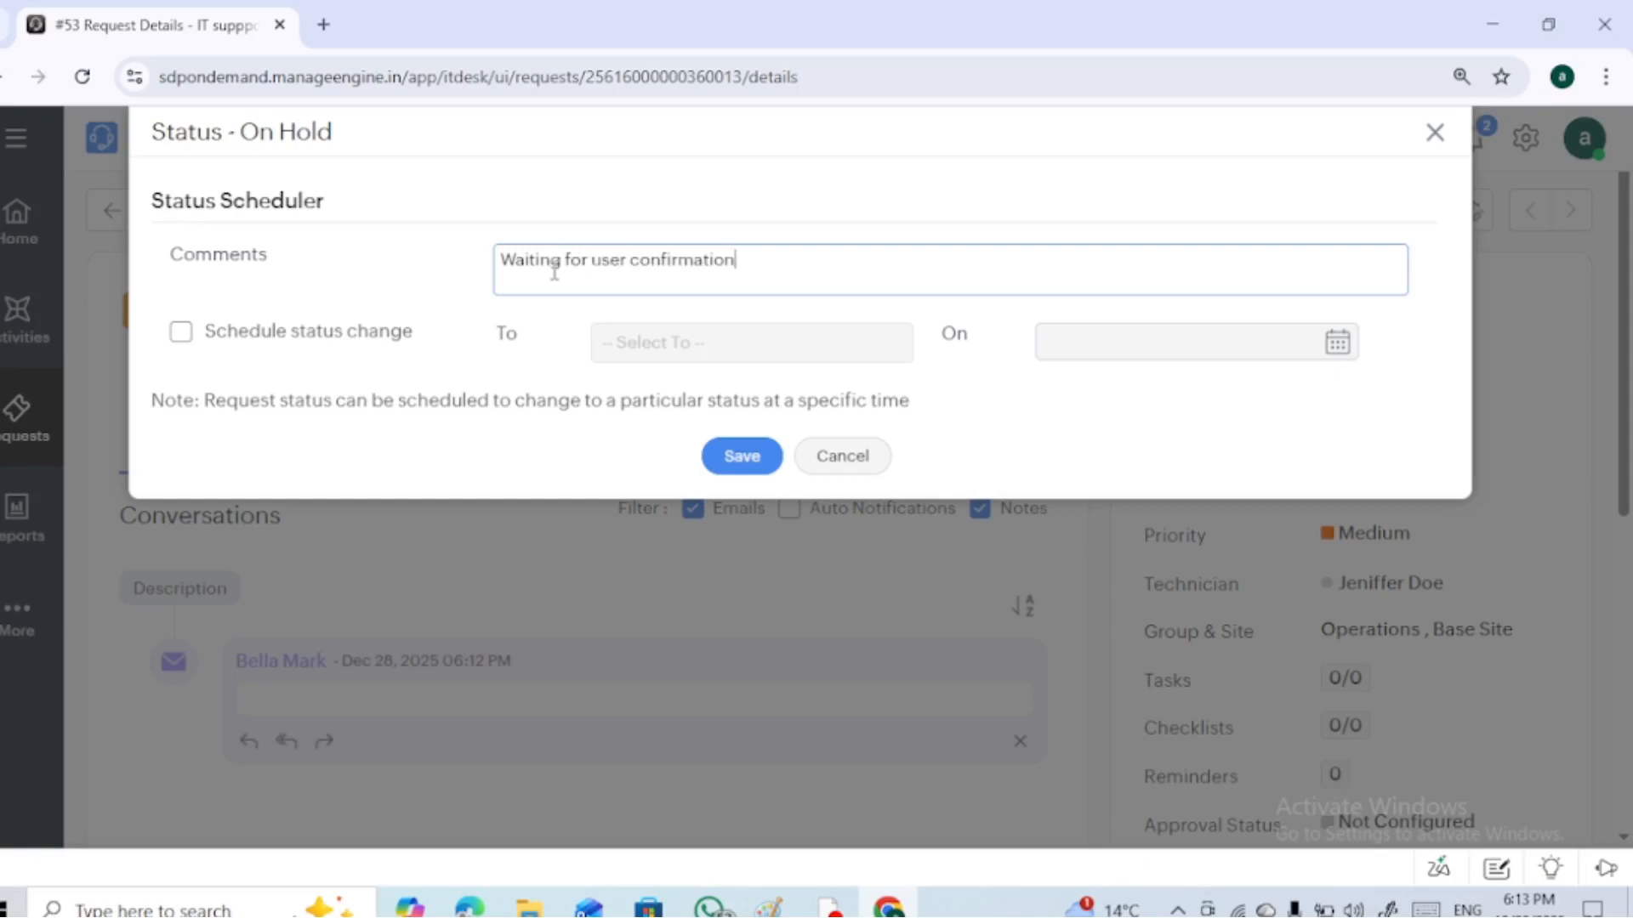
left_click(733, 455)
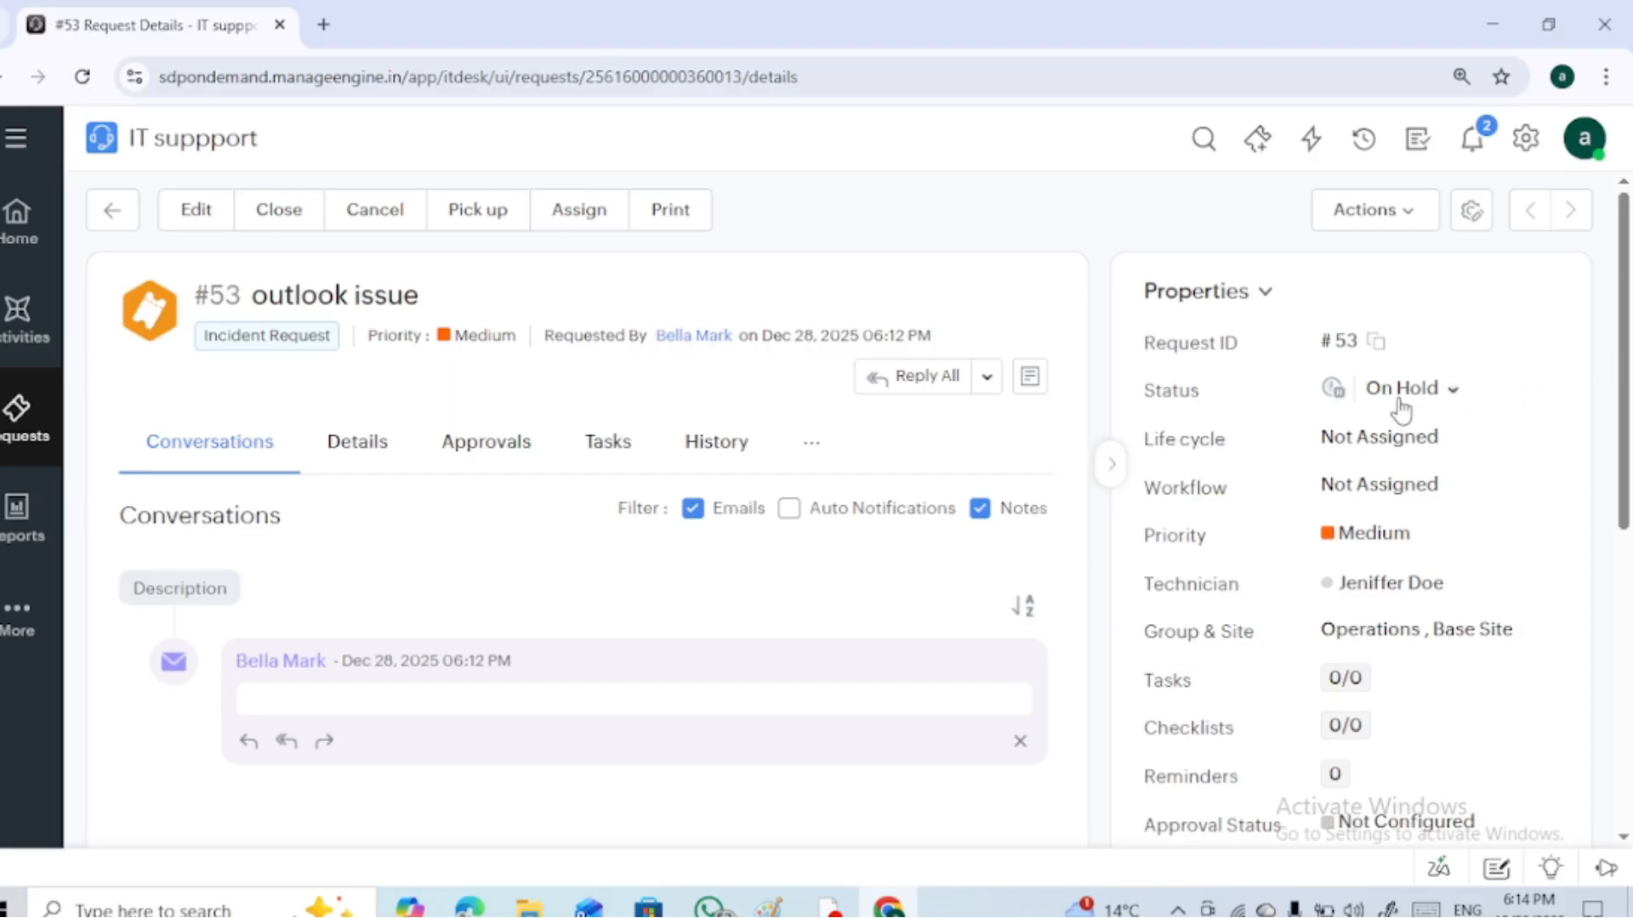
View the form for adding notes without saving one, and set the request's status to Resolved
left_click(1030, 378)
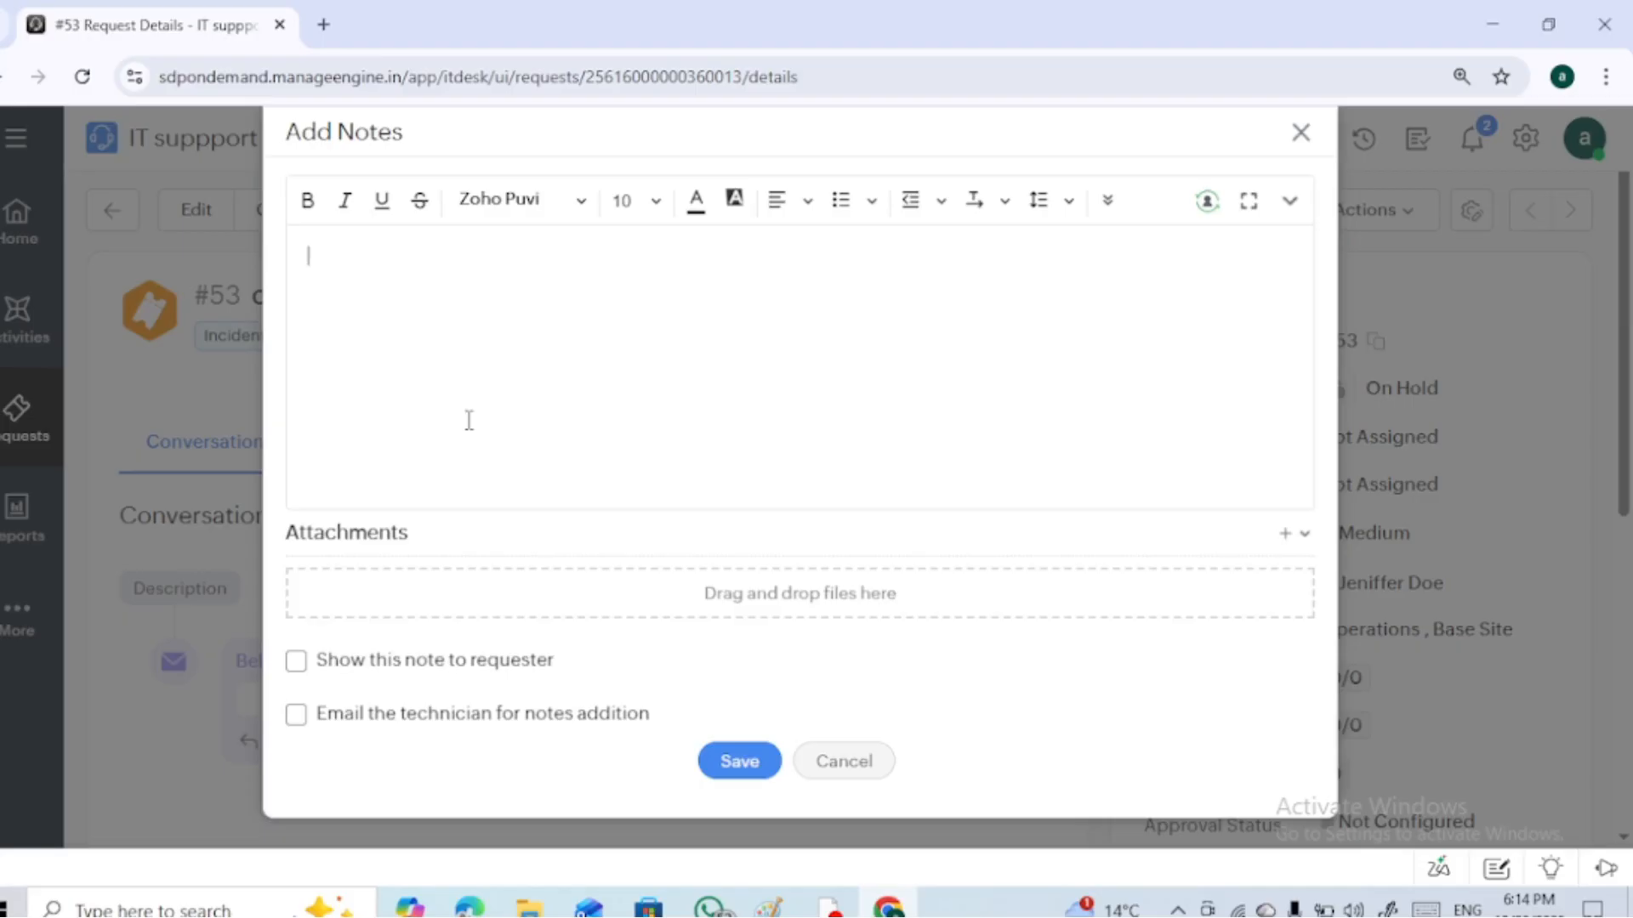
left_click(836, 767)
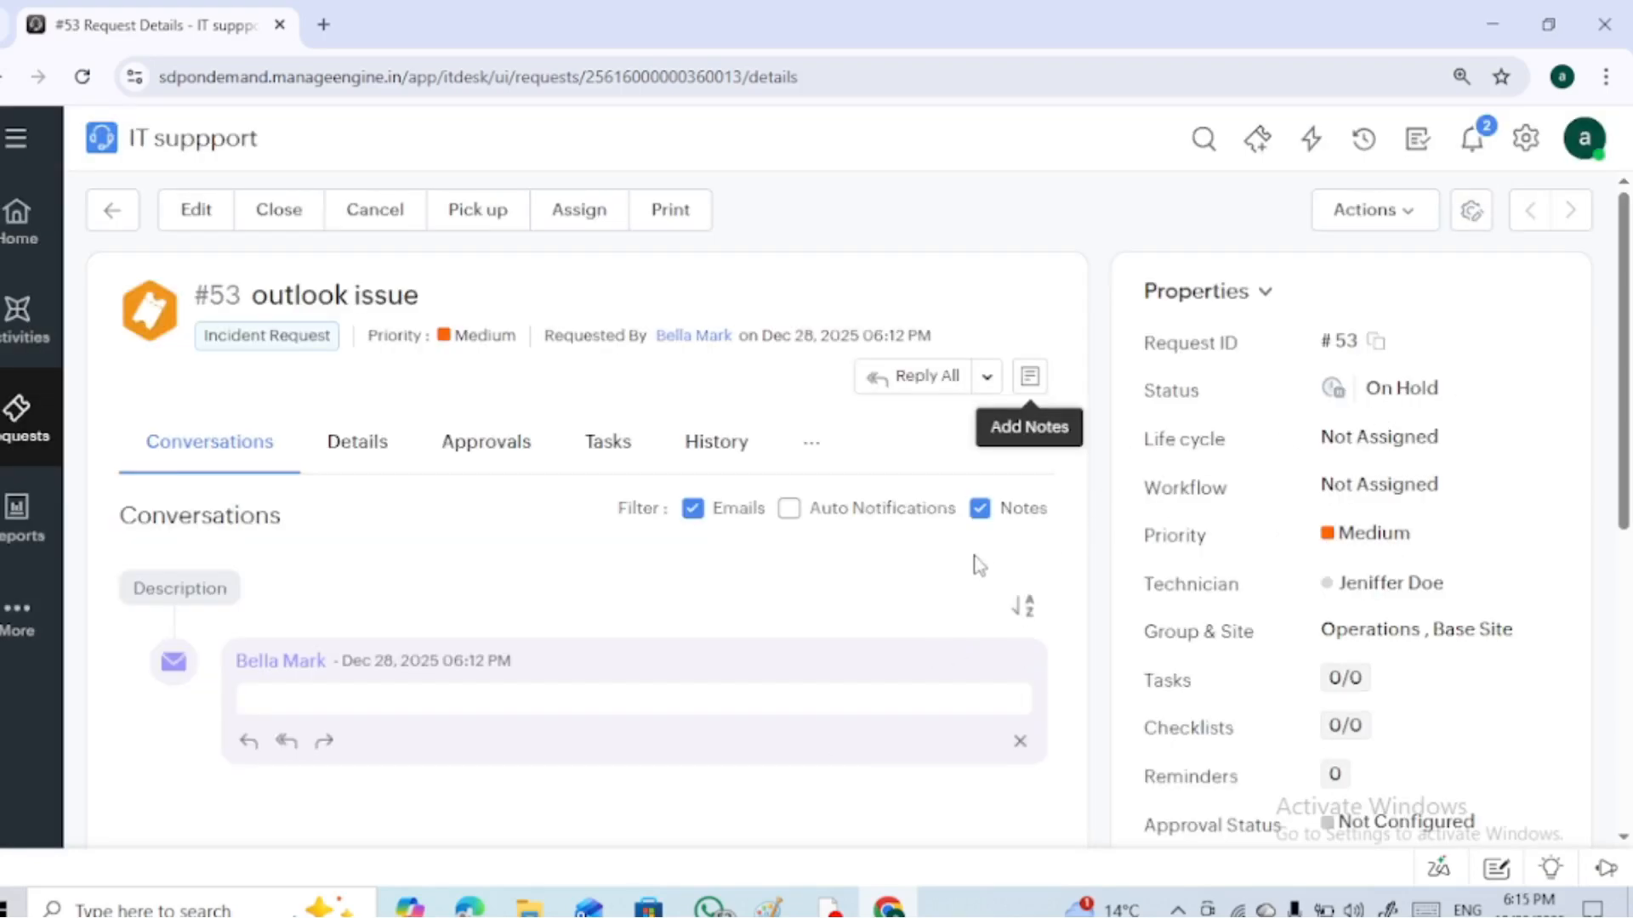
left_click(1412, 391)
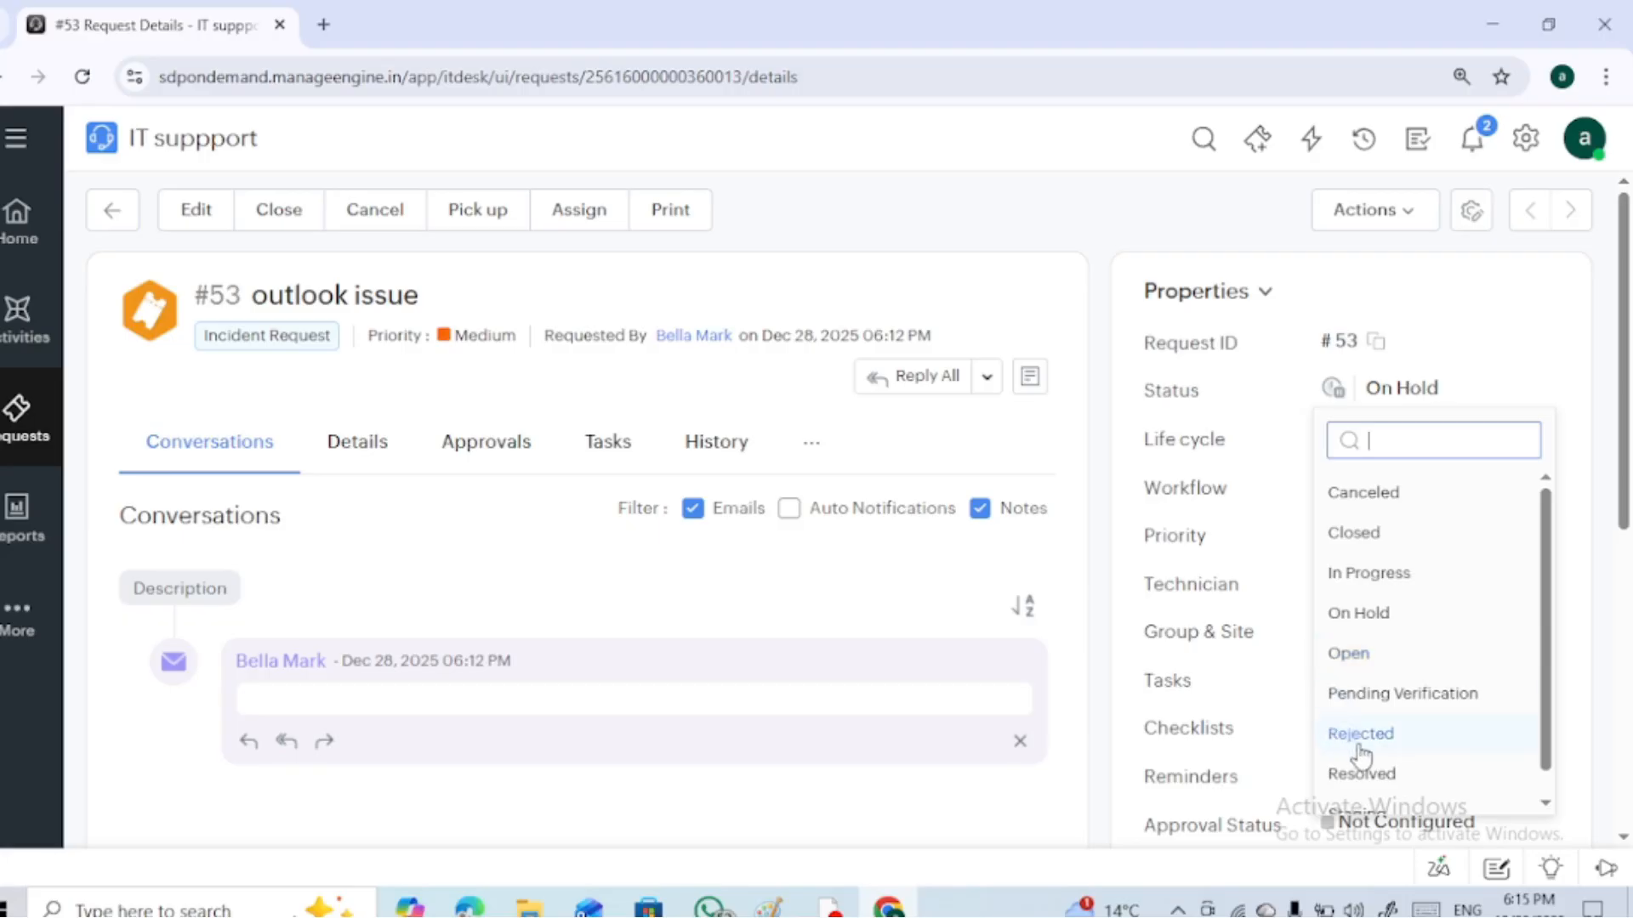
left_click(1375, 771)
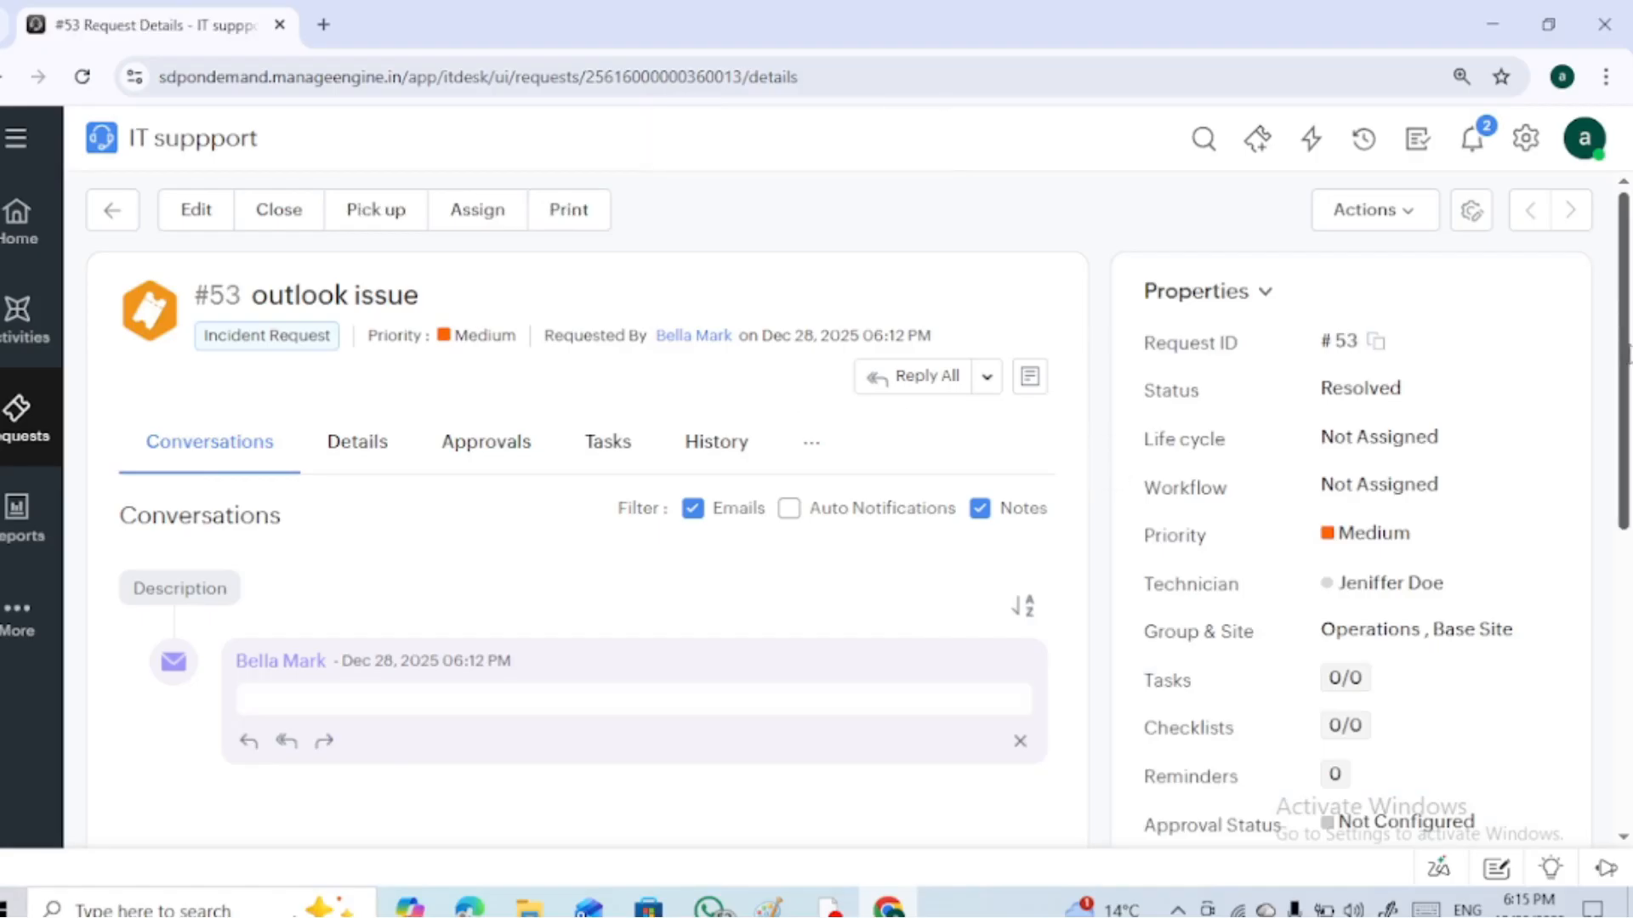
mouse_move(1628, 352)
left_mouse_down()
mouse_move(1627, 596)
mouse_move(1628, 323)
left_mouse_up()
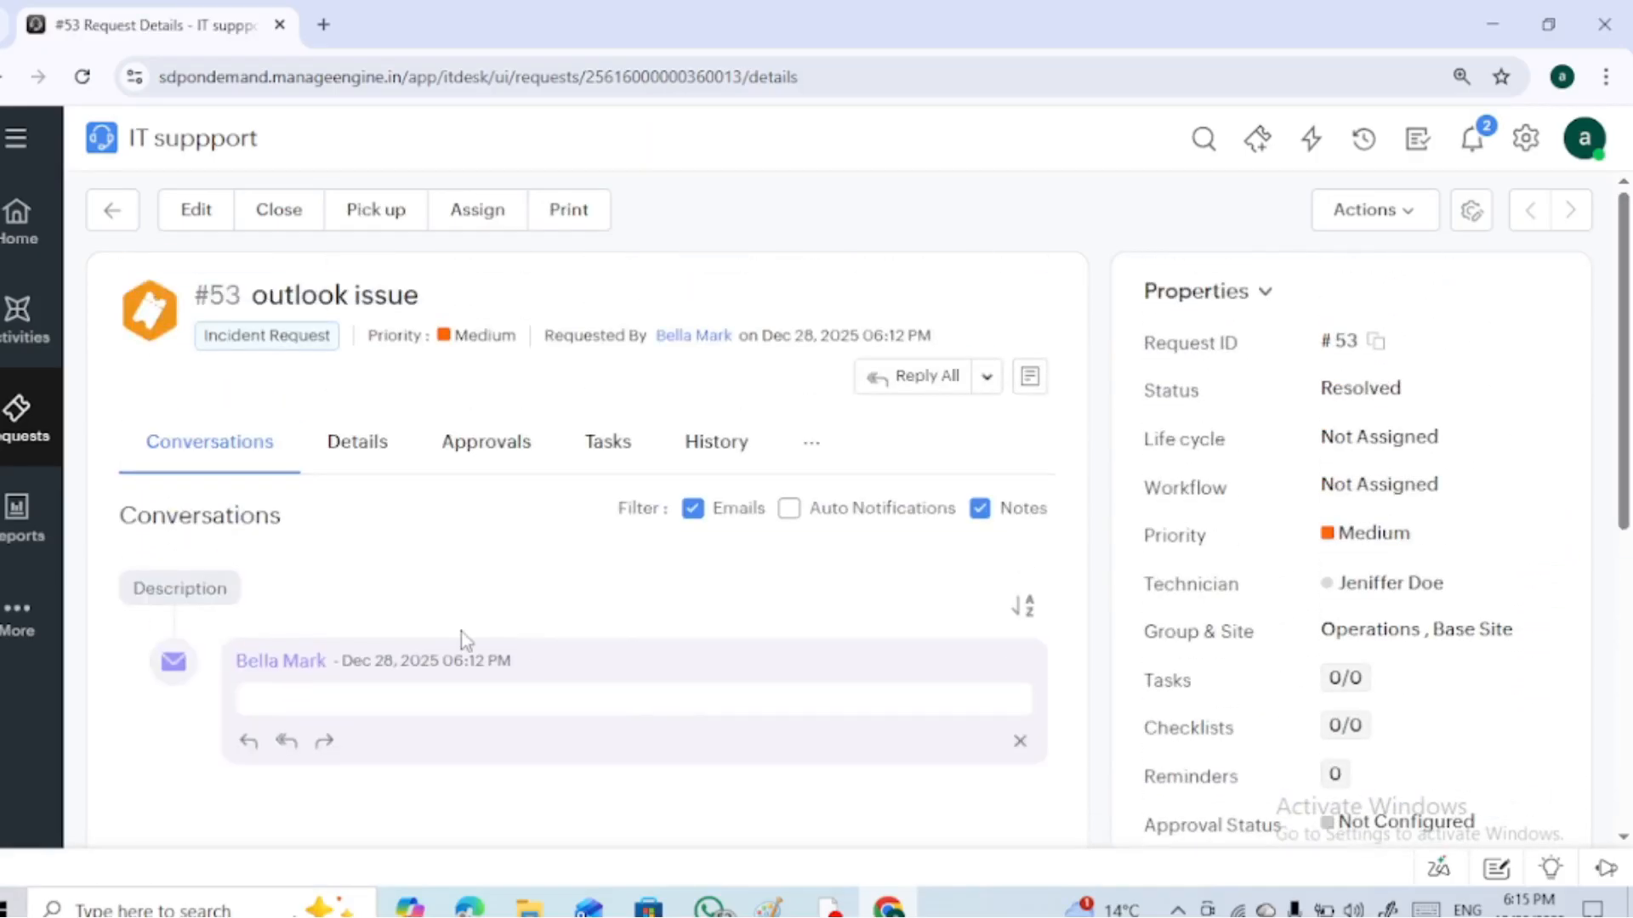